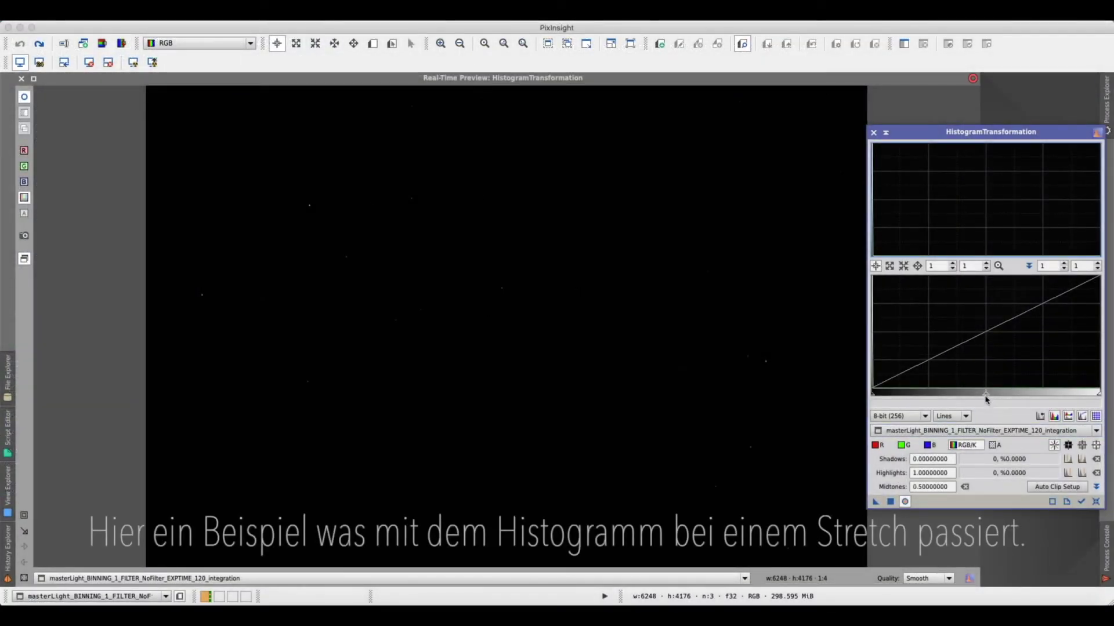
Step: Apply a histogram stretch, raising shadows to 0.139 and lowering midtones to 0.129
drag(986, 394, 894, 395)
click(890, 501)
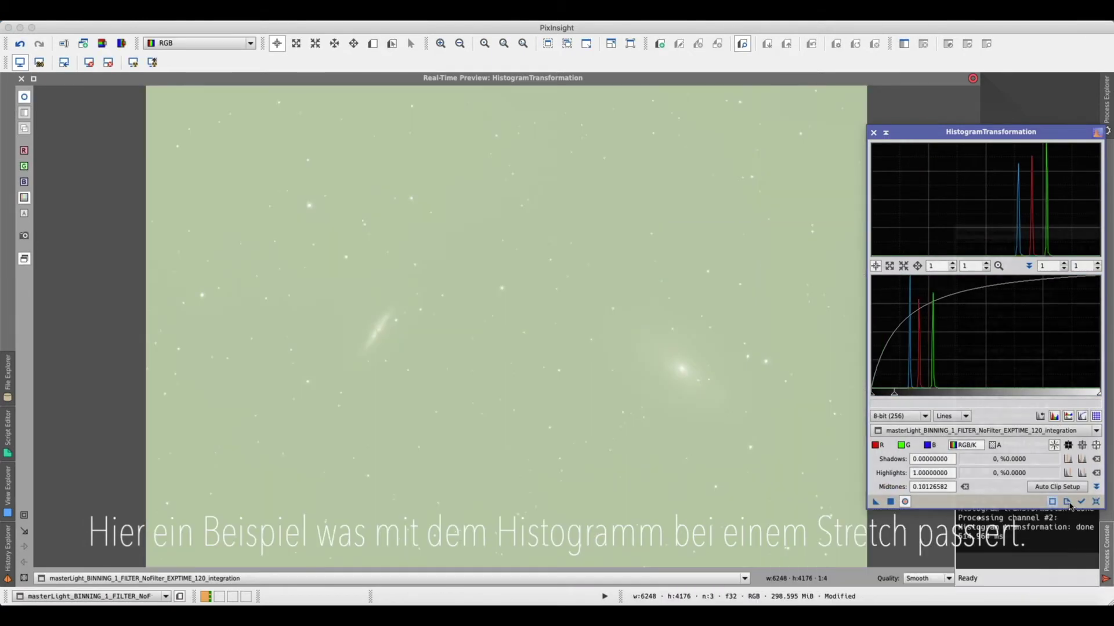
click(1095, 501)
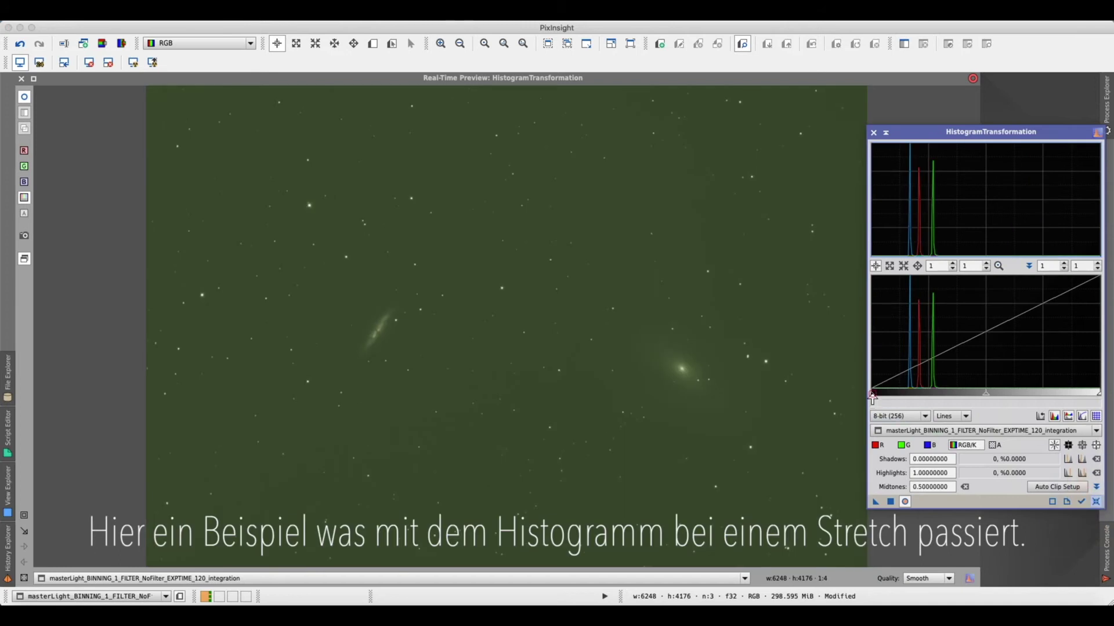
drag(872, 394, 903, 394)
click(894, 504)
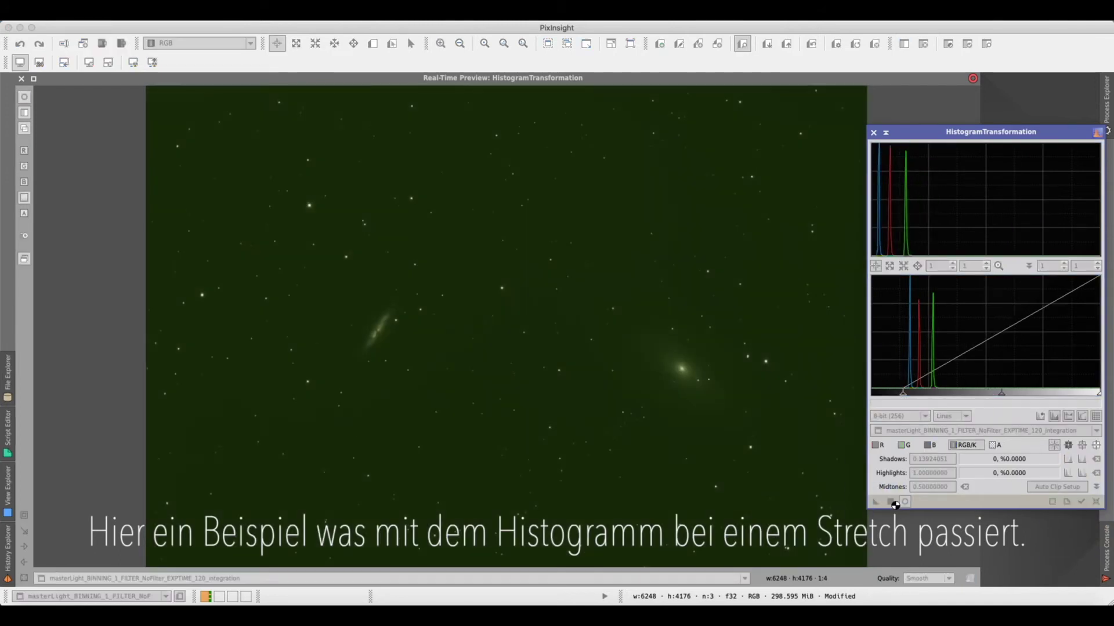
drag(1001, 393, 928, 396)
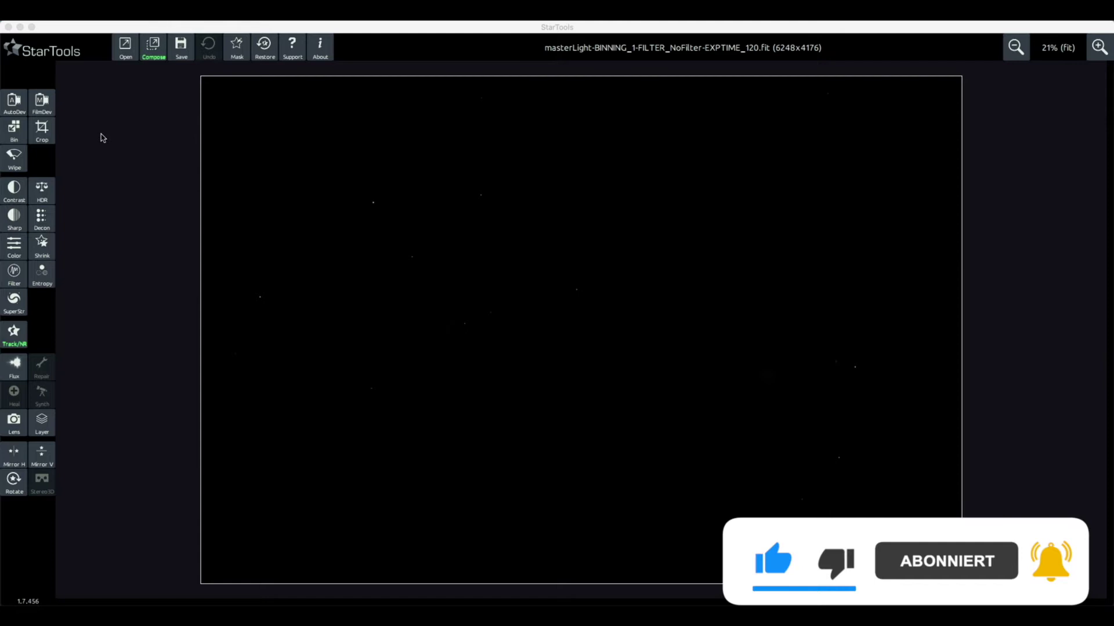
Step: Run AutoDev with a Region of Interest drawn around the large right-hand galaxy
click(18, 108)
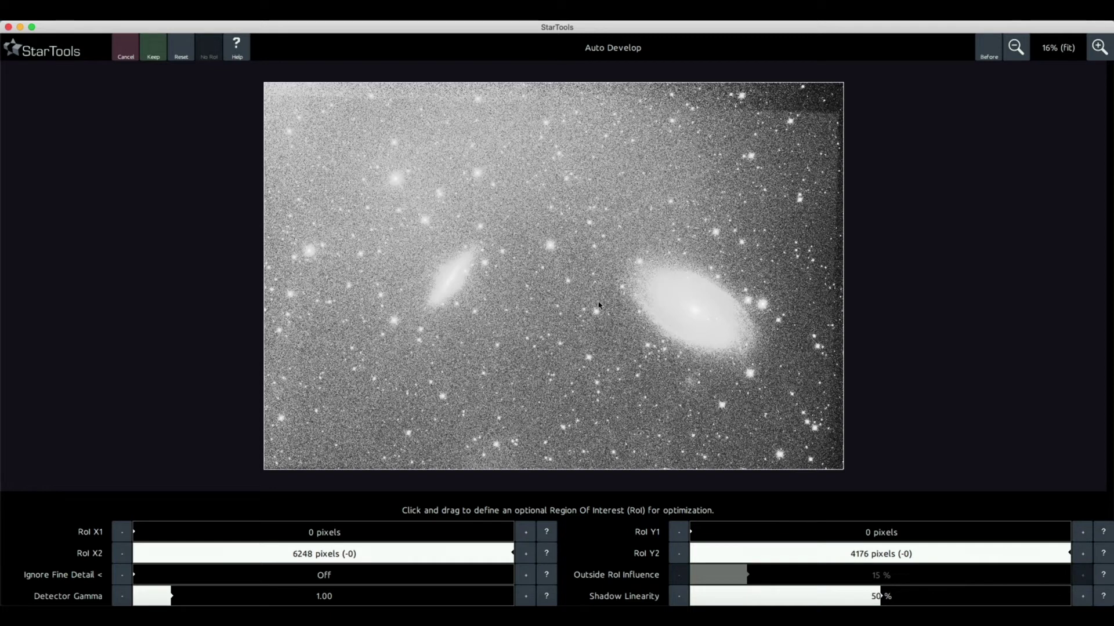
mouse_move(597, 274)
mouse_down()
mouse_move(645, 315)
mouse_move(722, 338)
mouse_up()
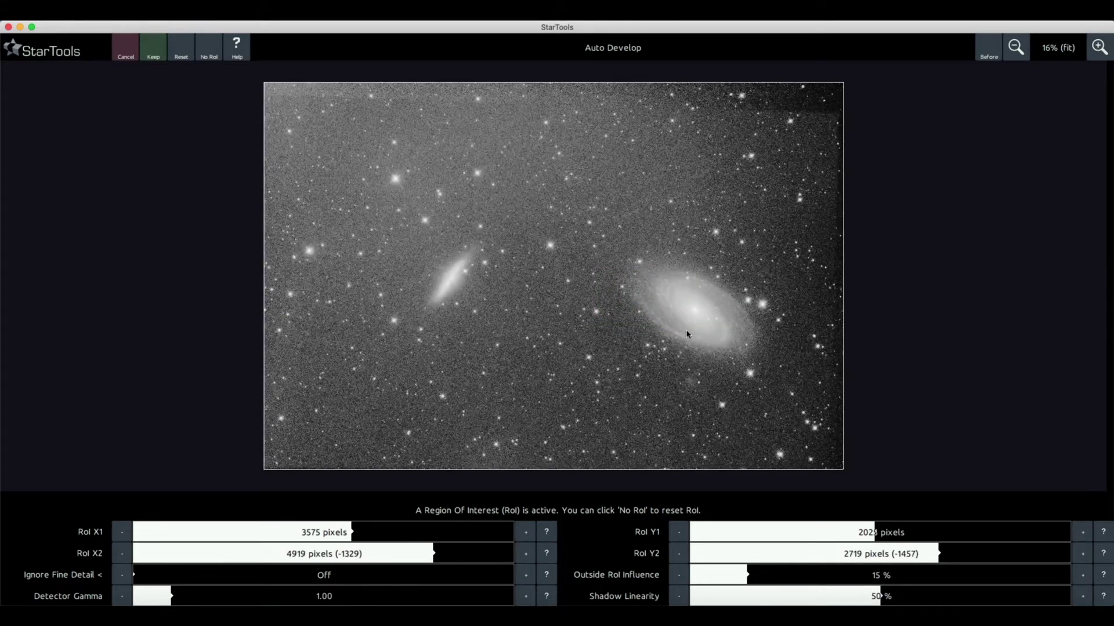
drag(588, 306, 745, 342)
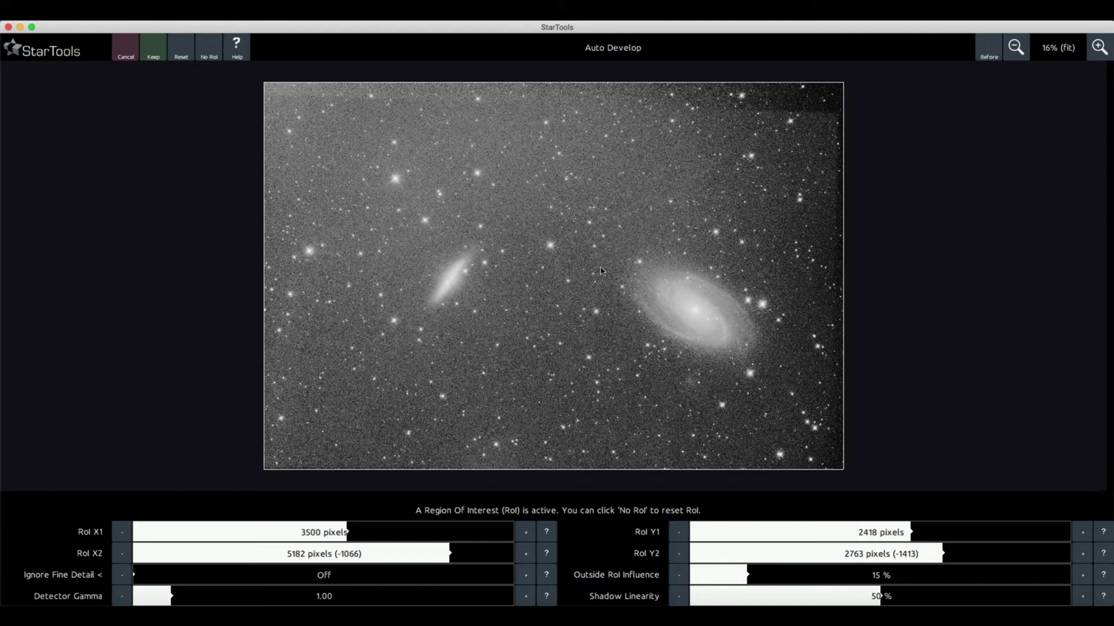
drag(395, 253, 485, 305)
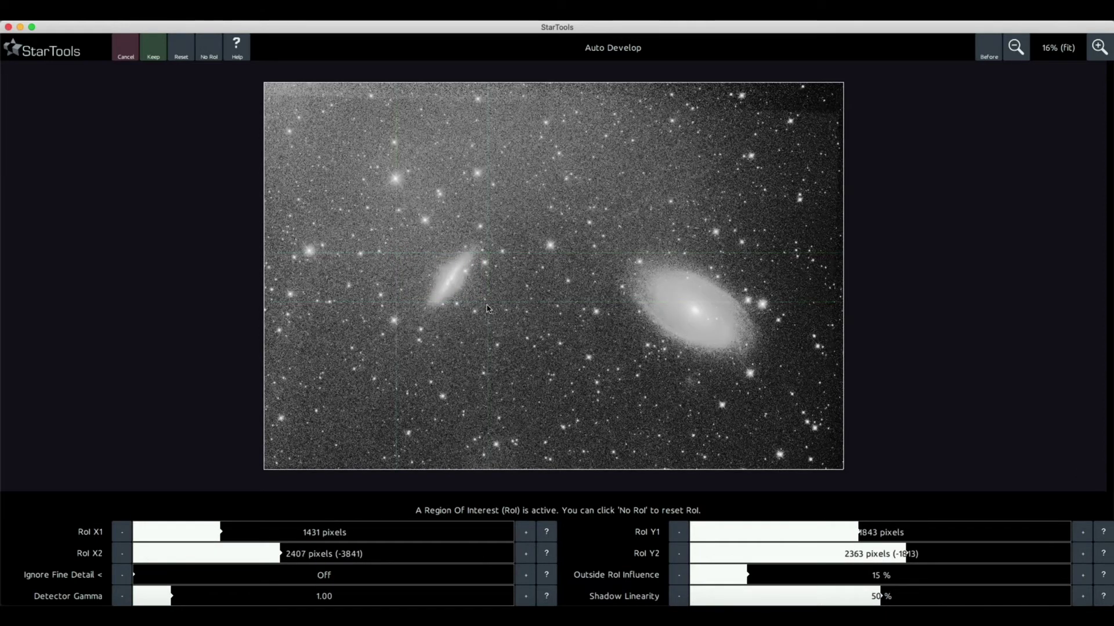
drag(604, 285, 752, 343)
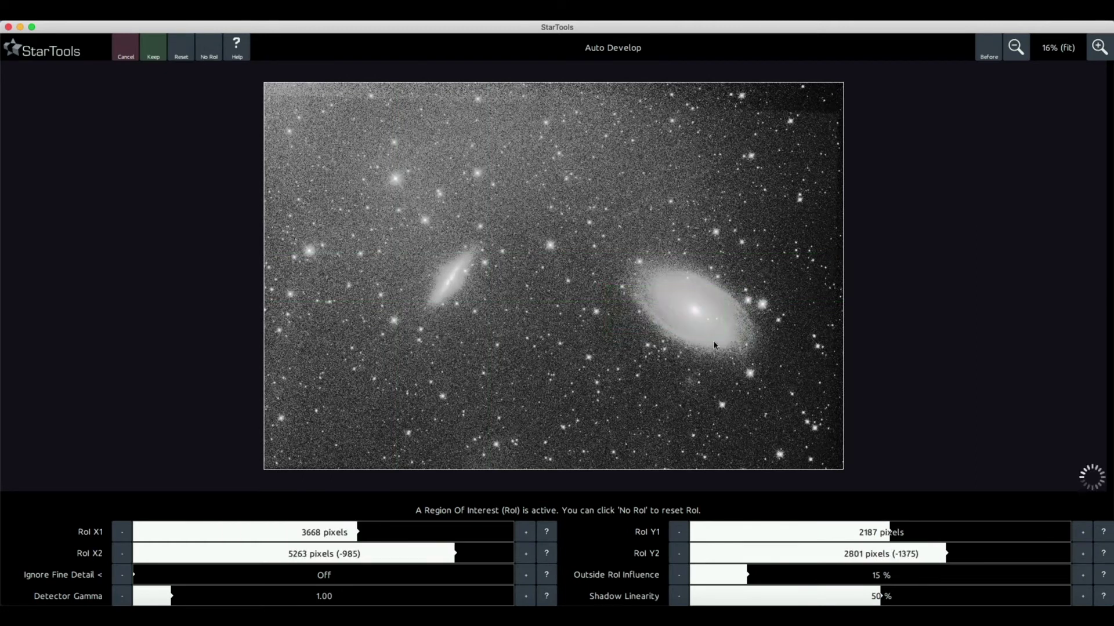
drag(597, 166, 706, 381)
drag(553, 264, 768, 332)
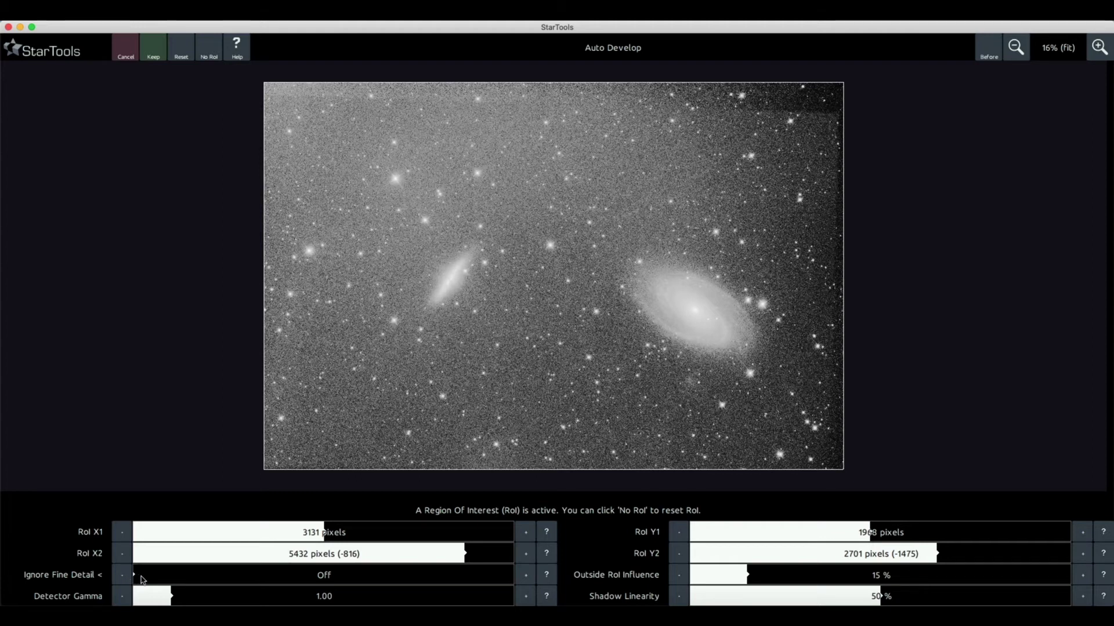
Step: Set Ignore Fine Detail to 1.9 pixels and Detector Gamma to 0.99
click(140, 578)
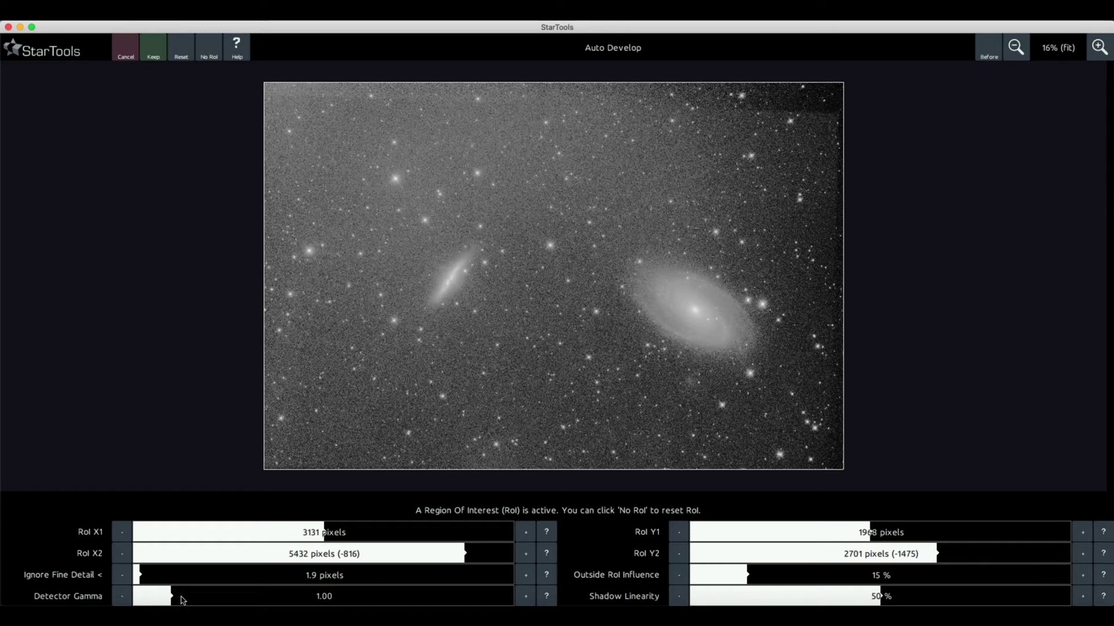
mouse_move(183, 600)
mouse_down()
mouse_move(159, 601)
mouse_move(171, 601)
mouse_up()
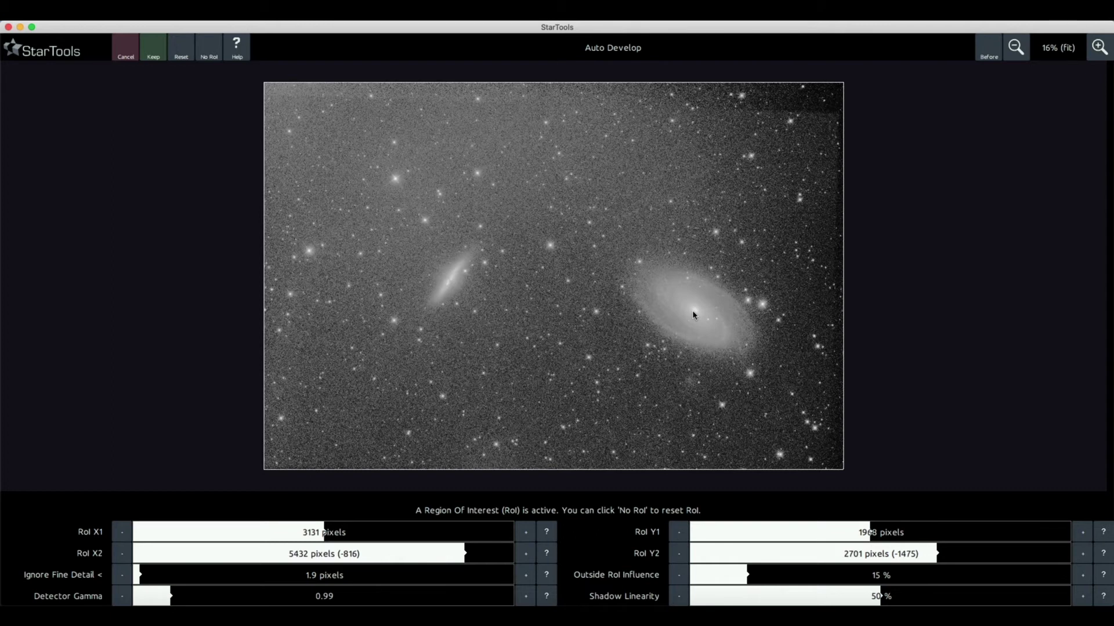
Step: Redraw the Region of Interest to cover the right galaxy's core
drag(582, 294, 710, 322)
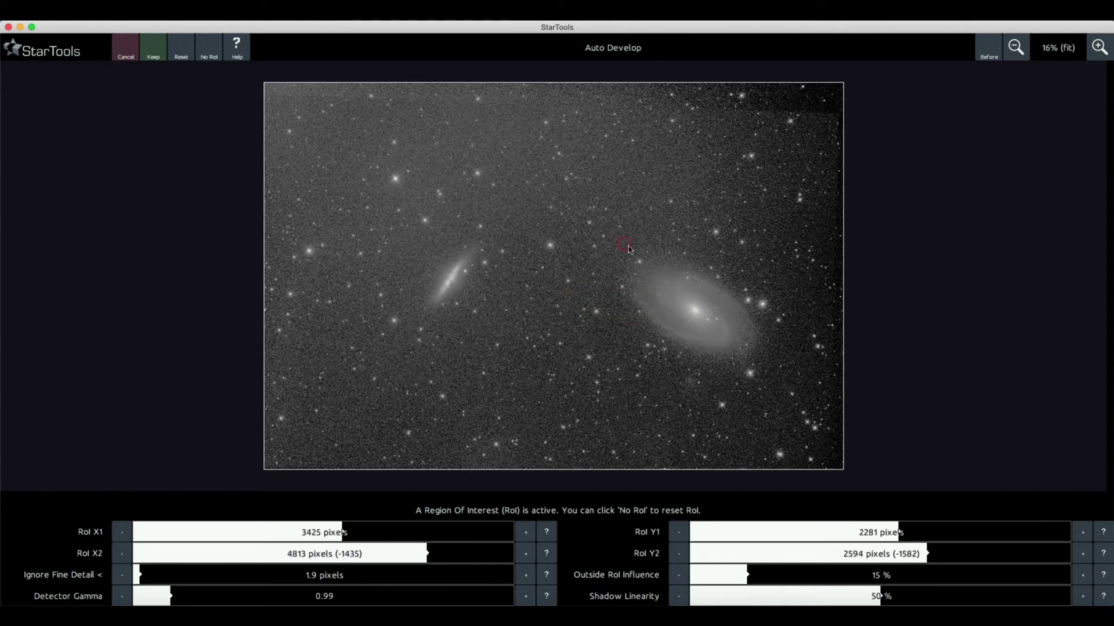
drag(624, 243, 710, 356)
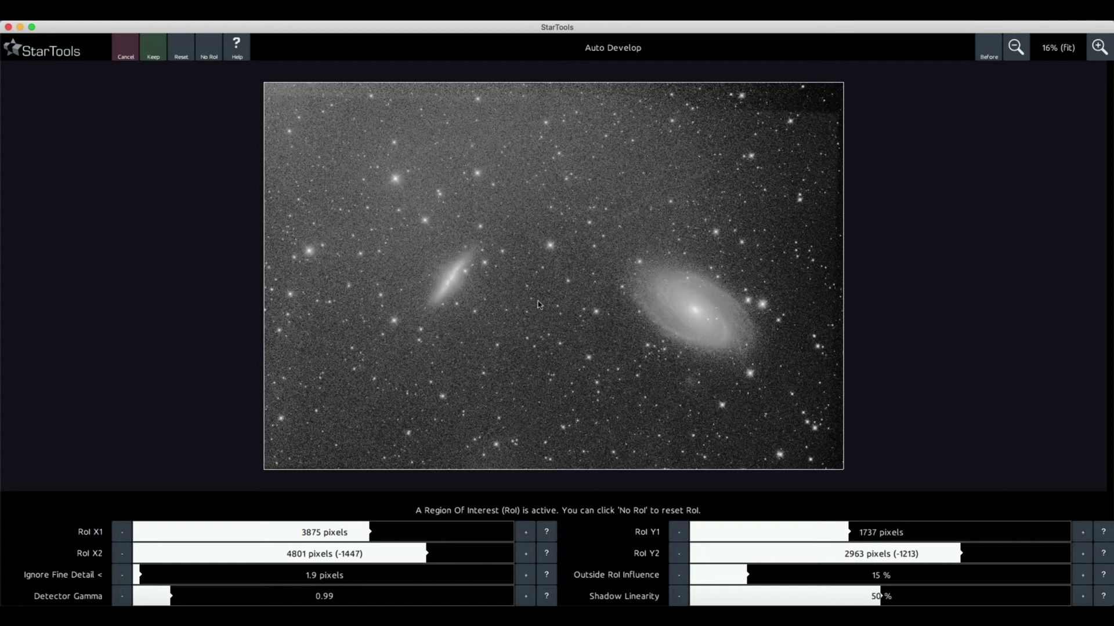
drag(541, 261, 714, 332)
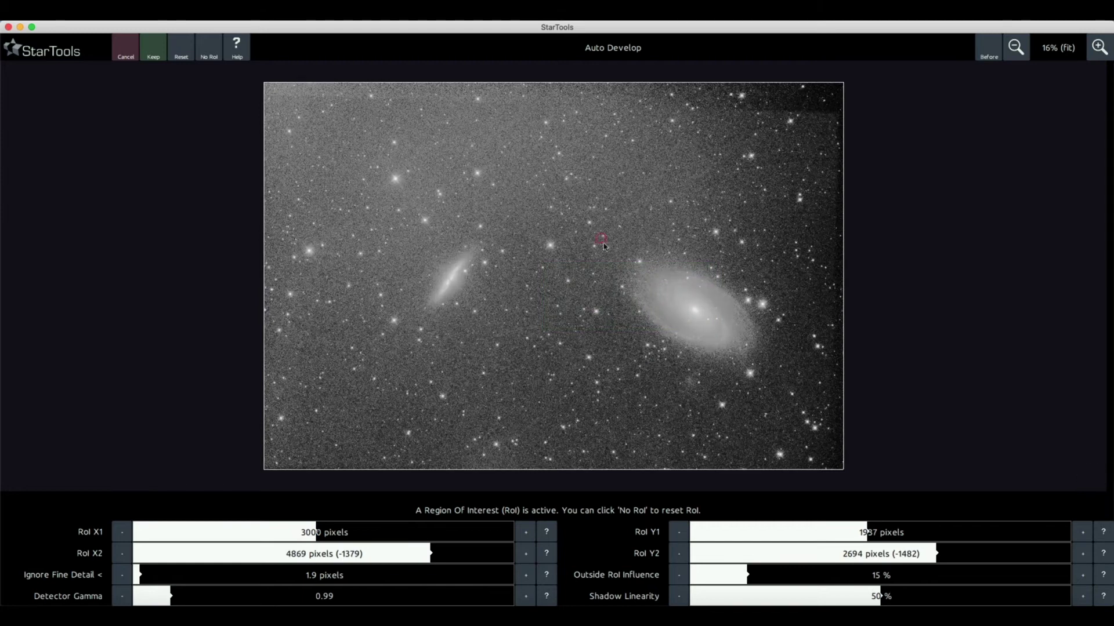
drag(601, 236, 721, 340)
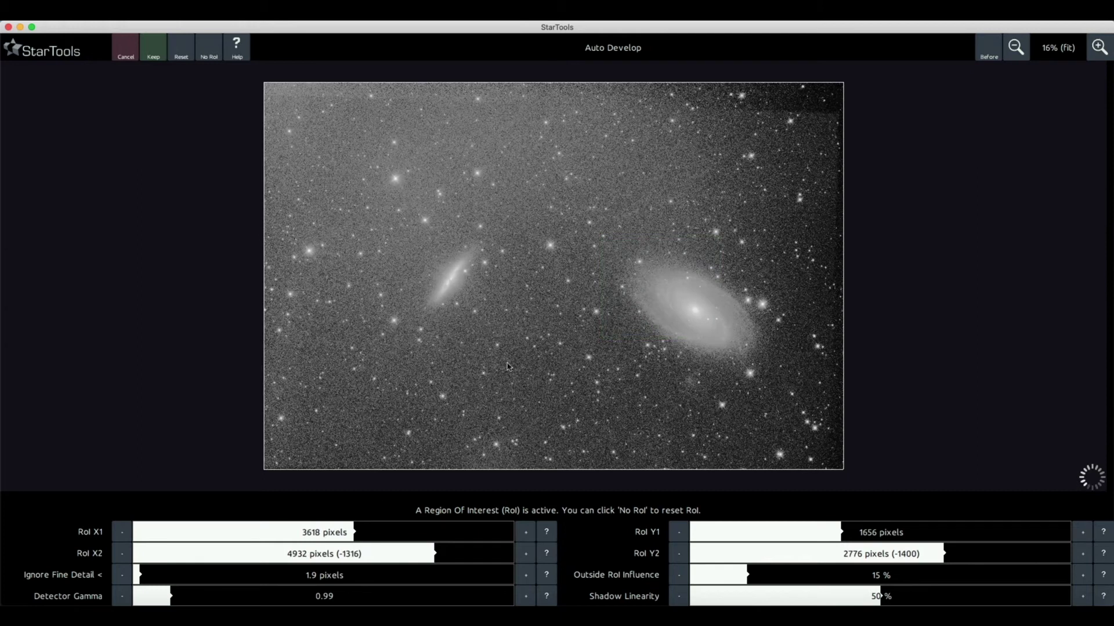
Step: Try Ignore Fine Detail 3.6 then Off, Detector Gamma 0.74, then cancel Auto Develop
click(153, 581)
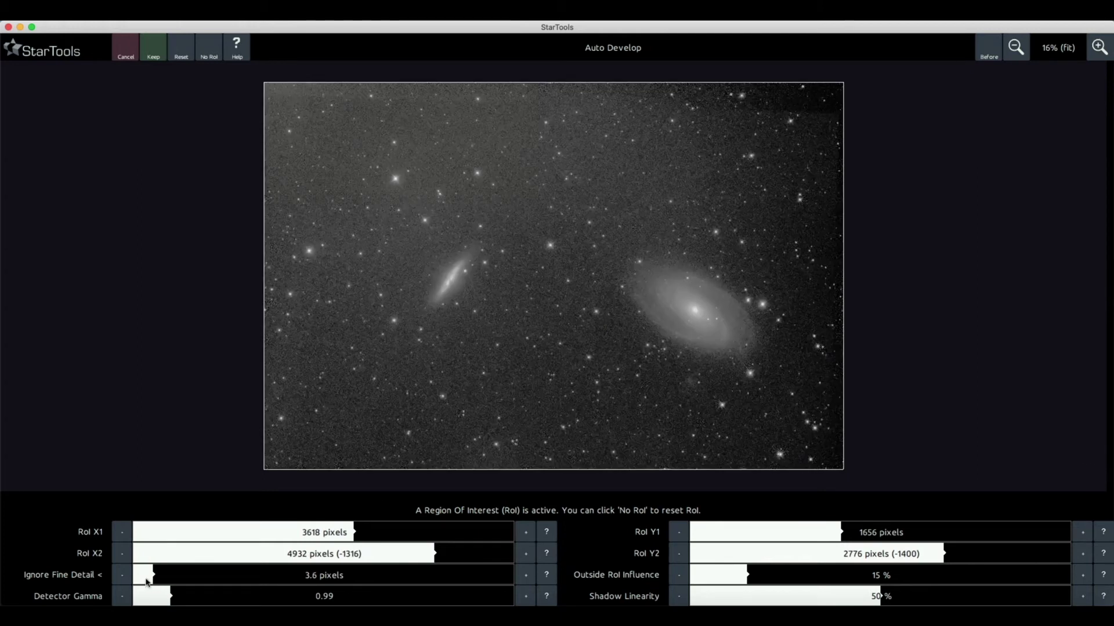
drag(153, 581, 135, 576)
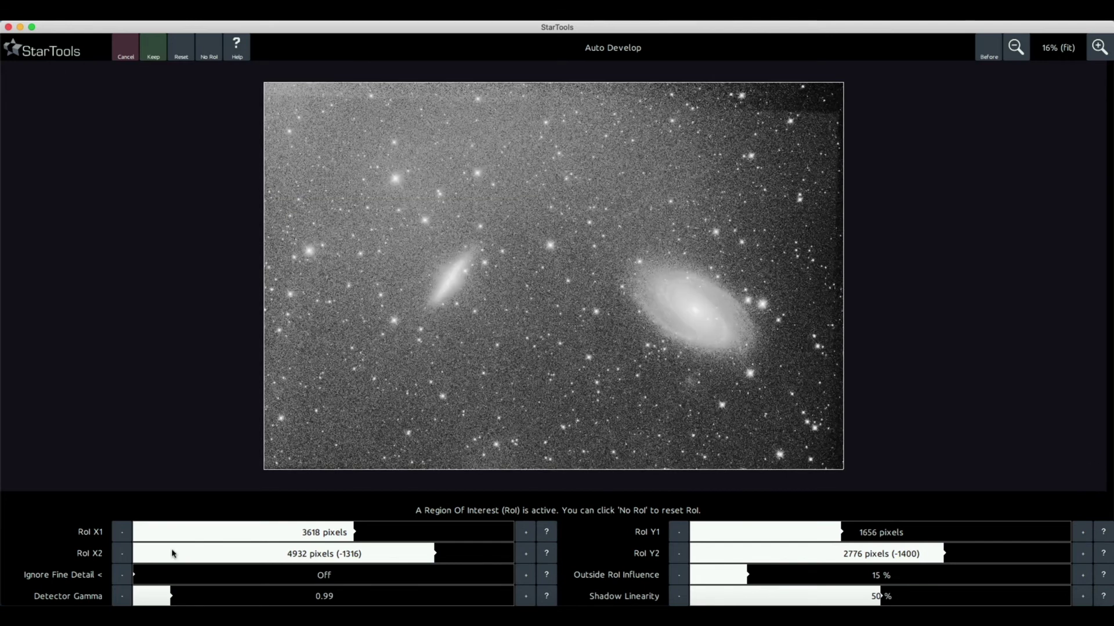
click(162, 597)
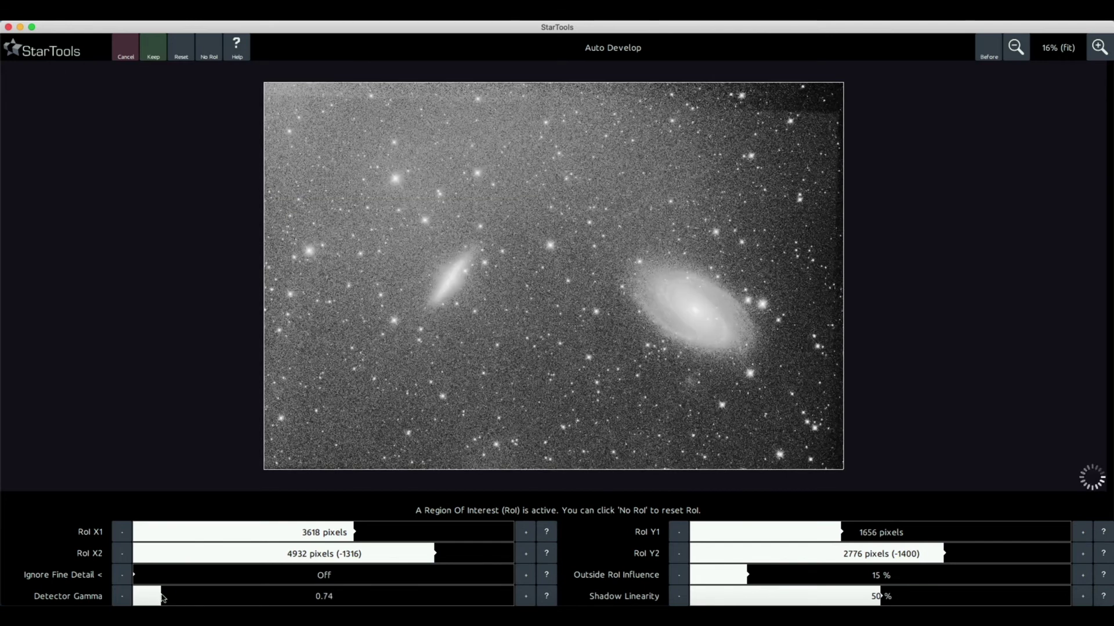
click(128, 52)
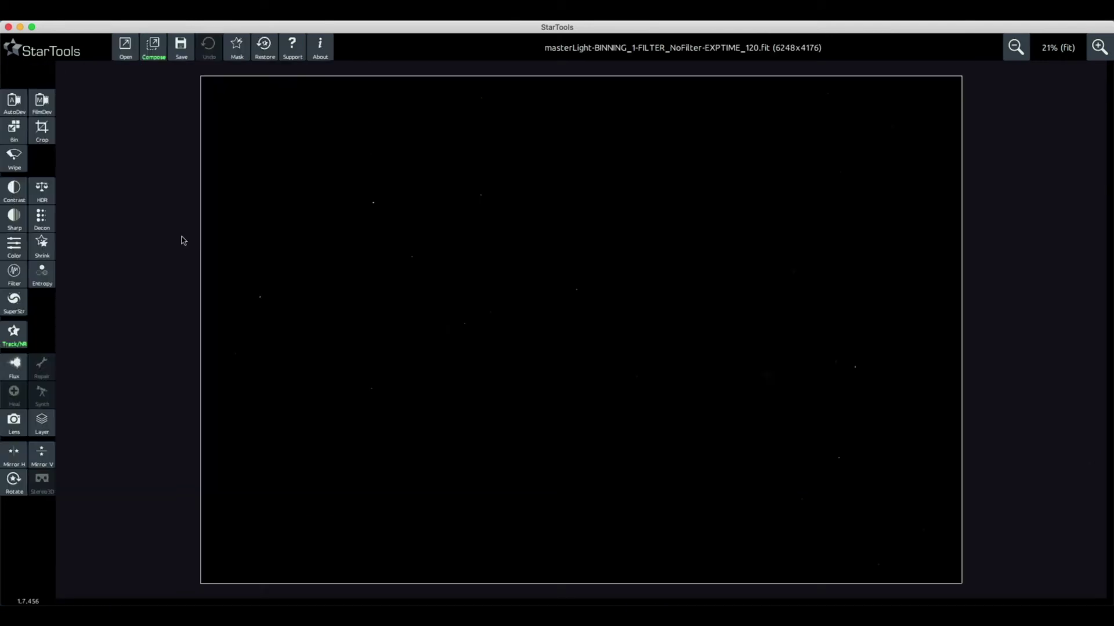
Step: Start Film Development and home in automatically to about 92% Digital Development
click(41, 103)
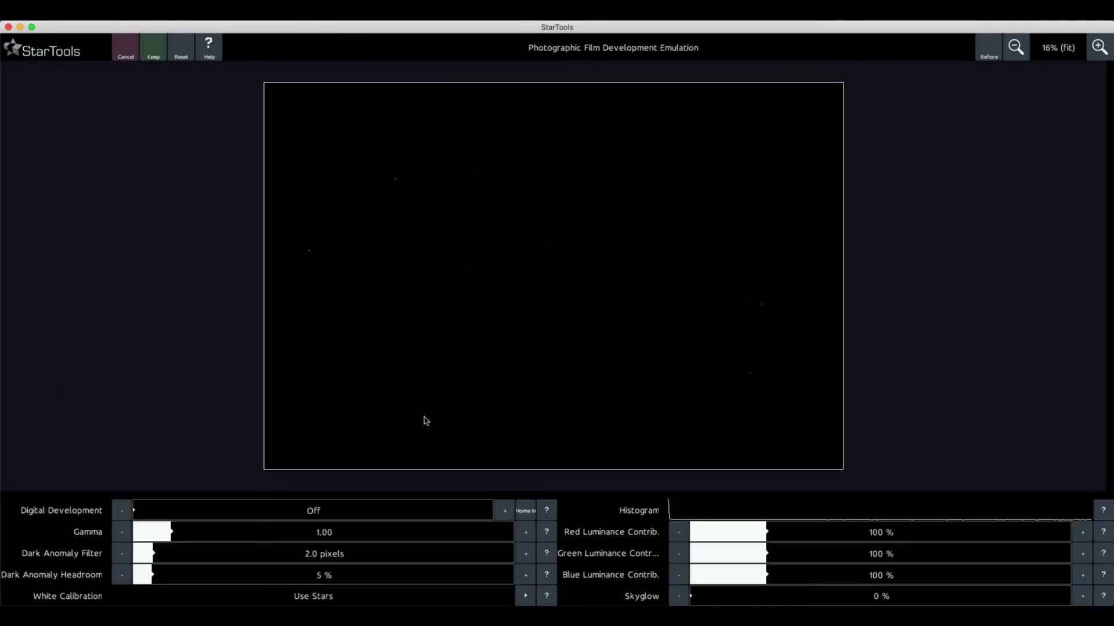
click(525, 512)
click(525, 511)
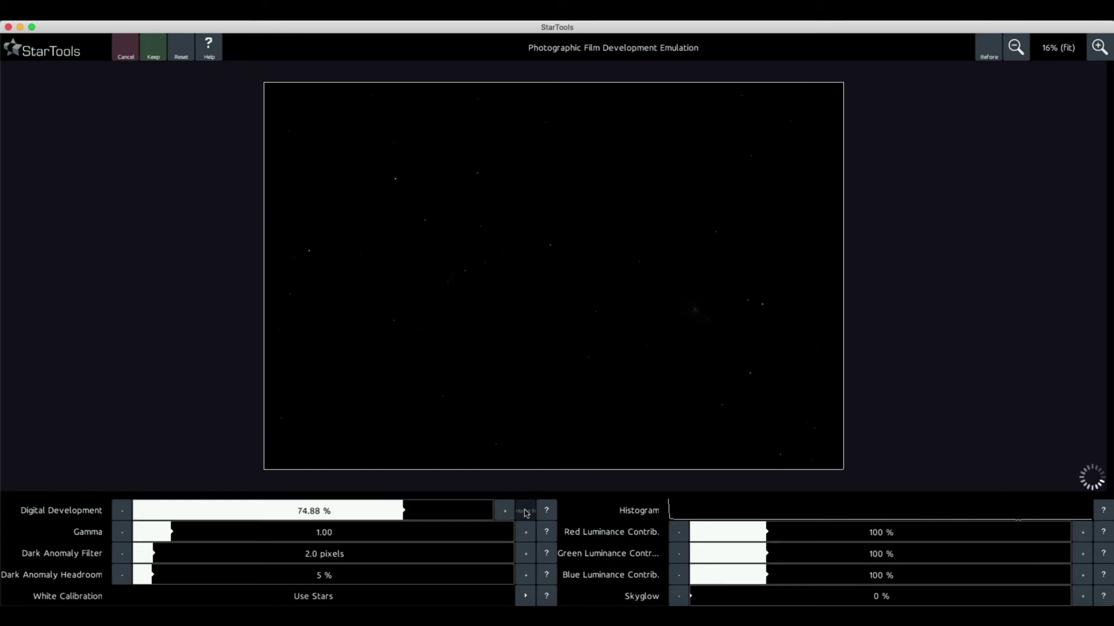
click(525, 511)
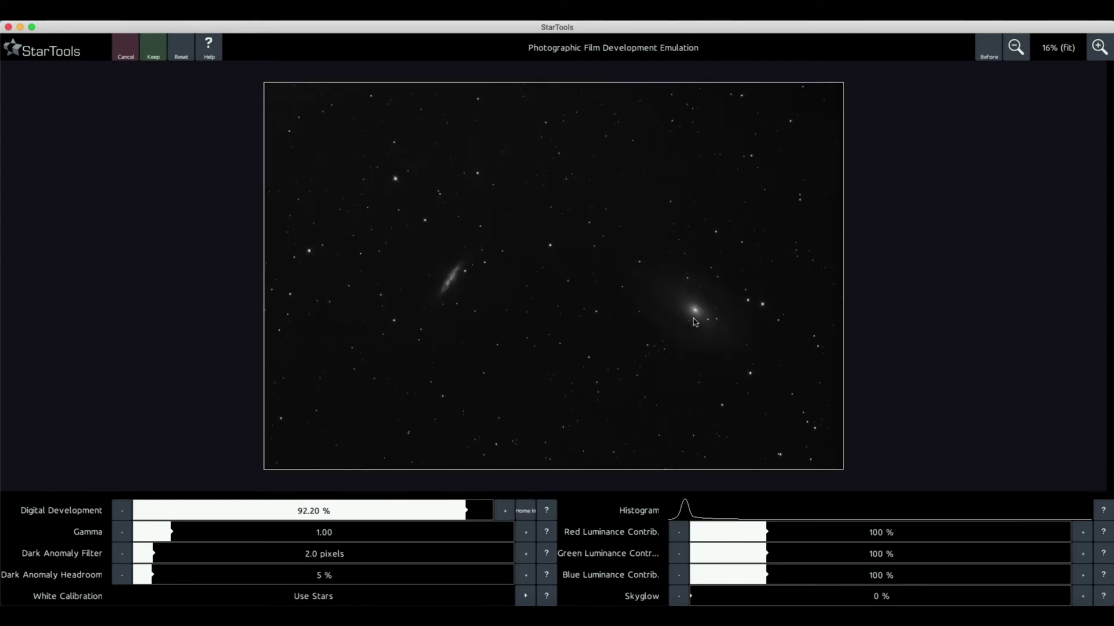
click(526, 510)
click(519, 514)
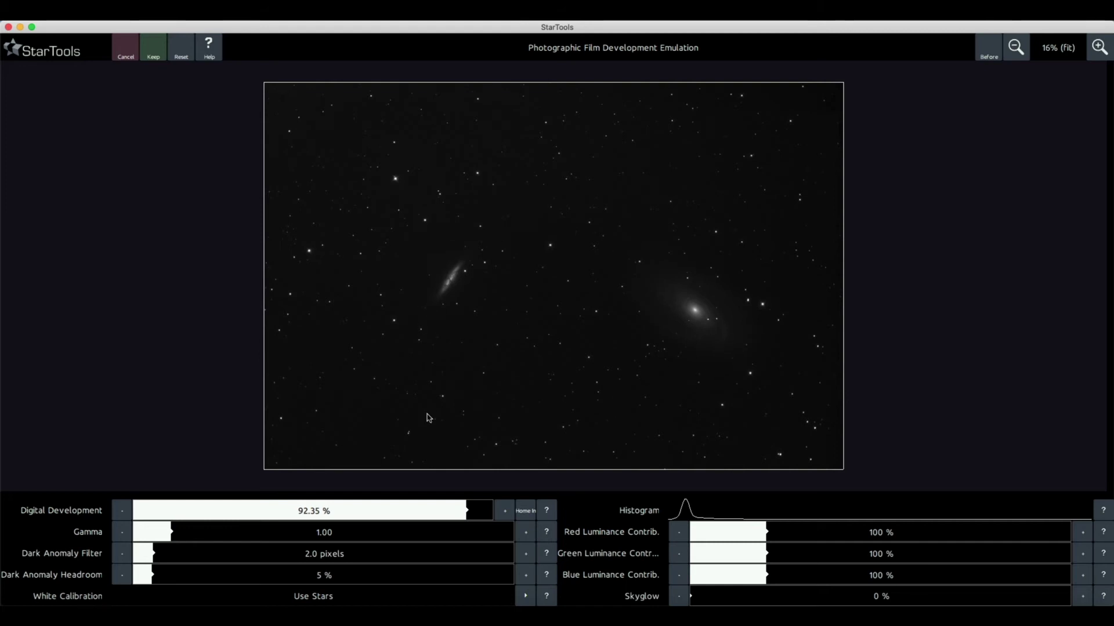
Step: Fine-tune Digital Development to 96.14% and keep the film development stretch
click(479, 512)
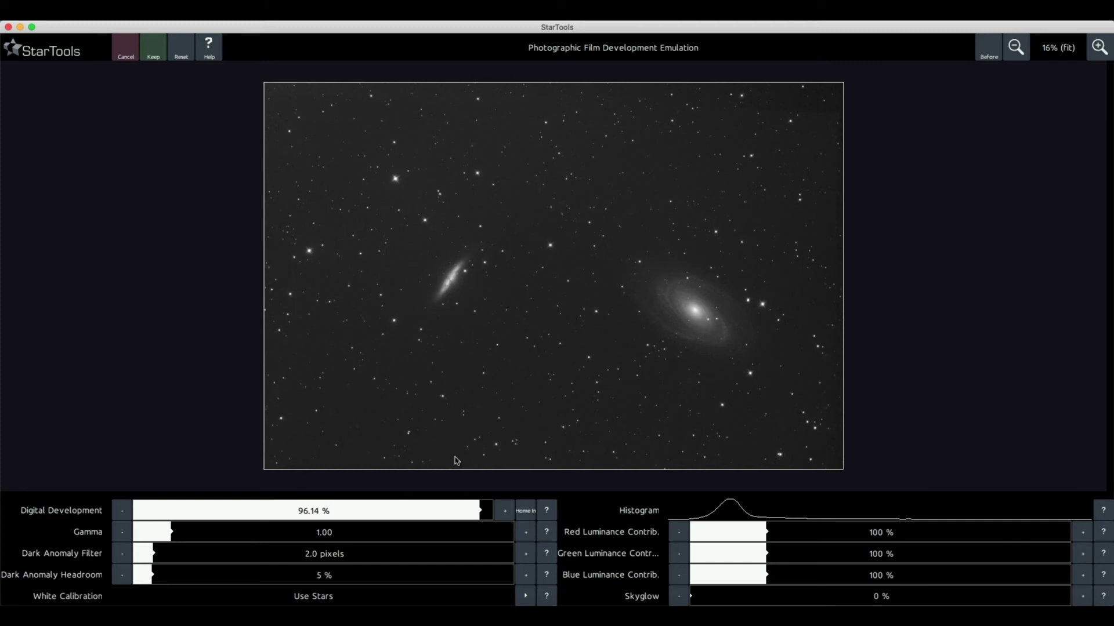
click(523, 514)
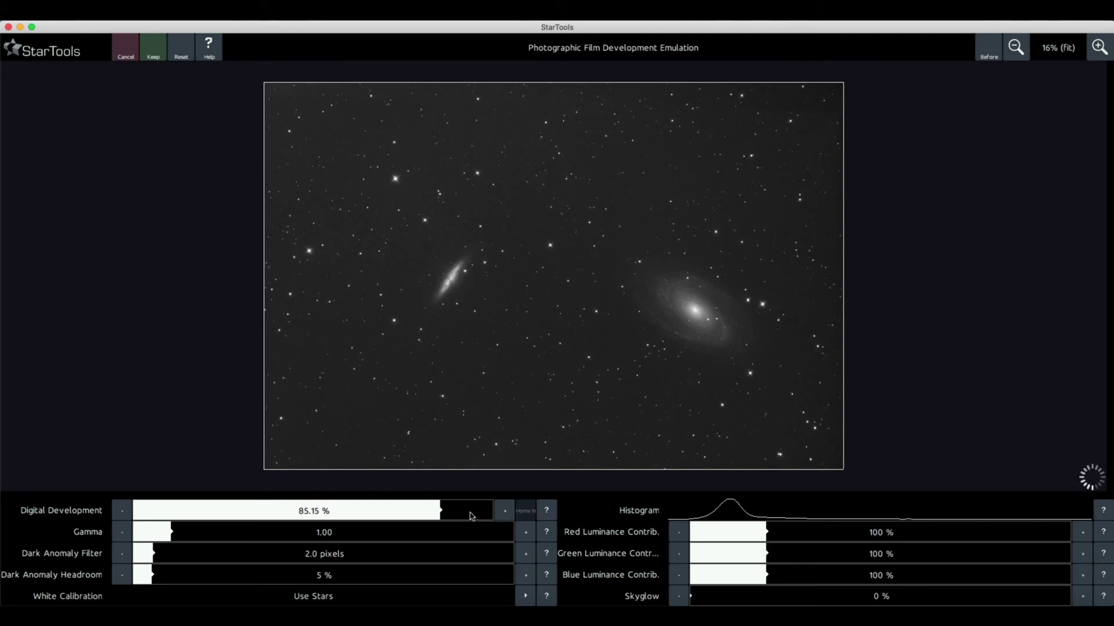
click(471, 514)
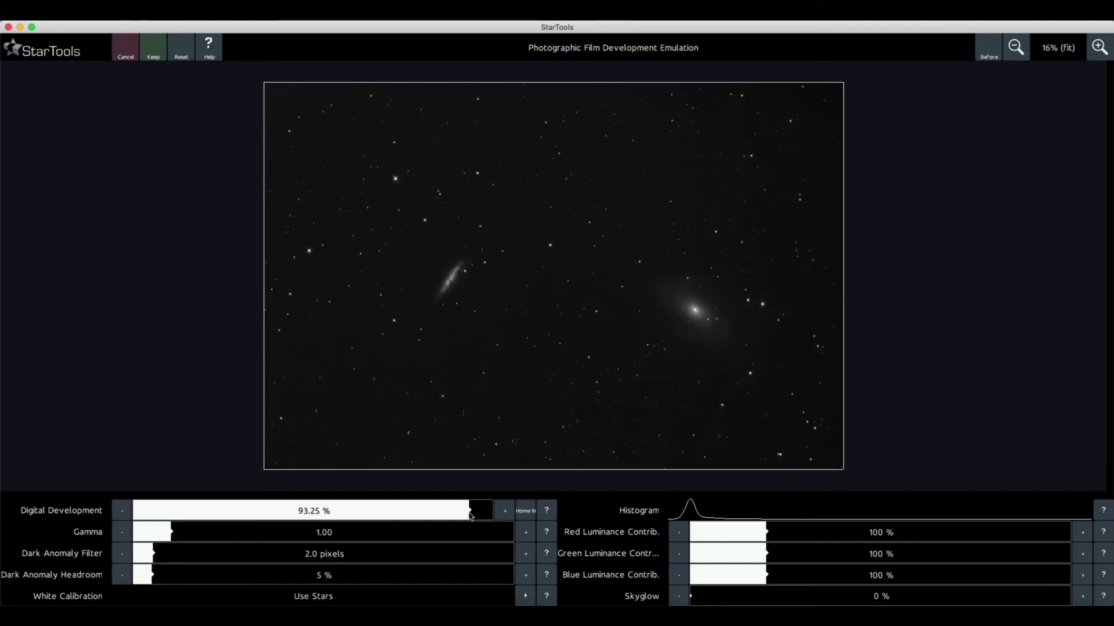
drag(471, 514, 477, 514)
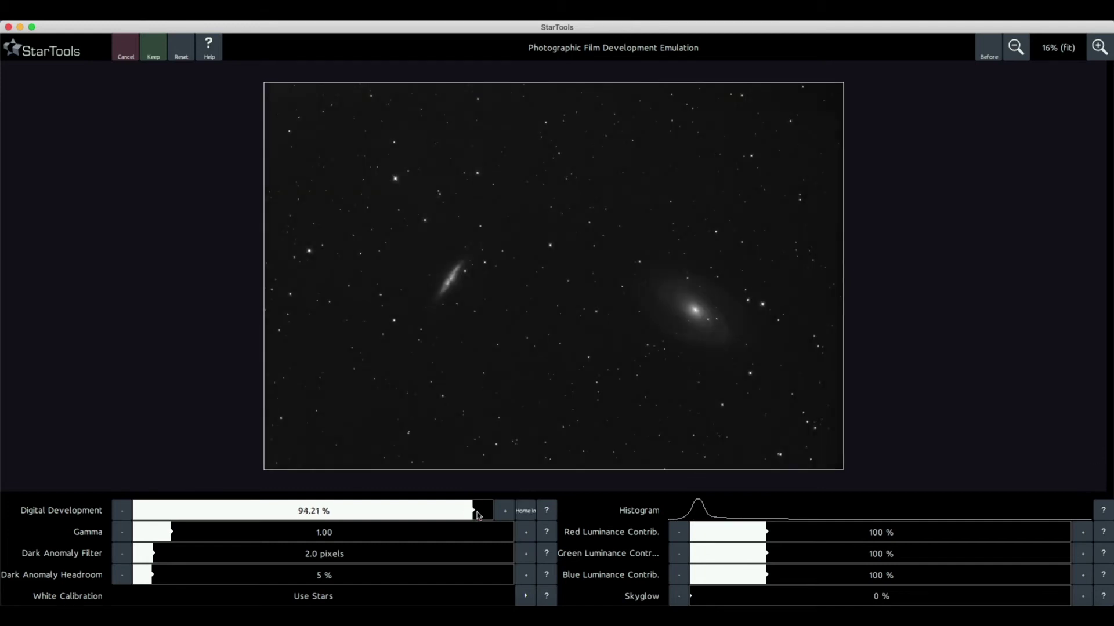
click(477, 514)
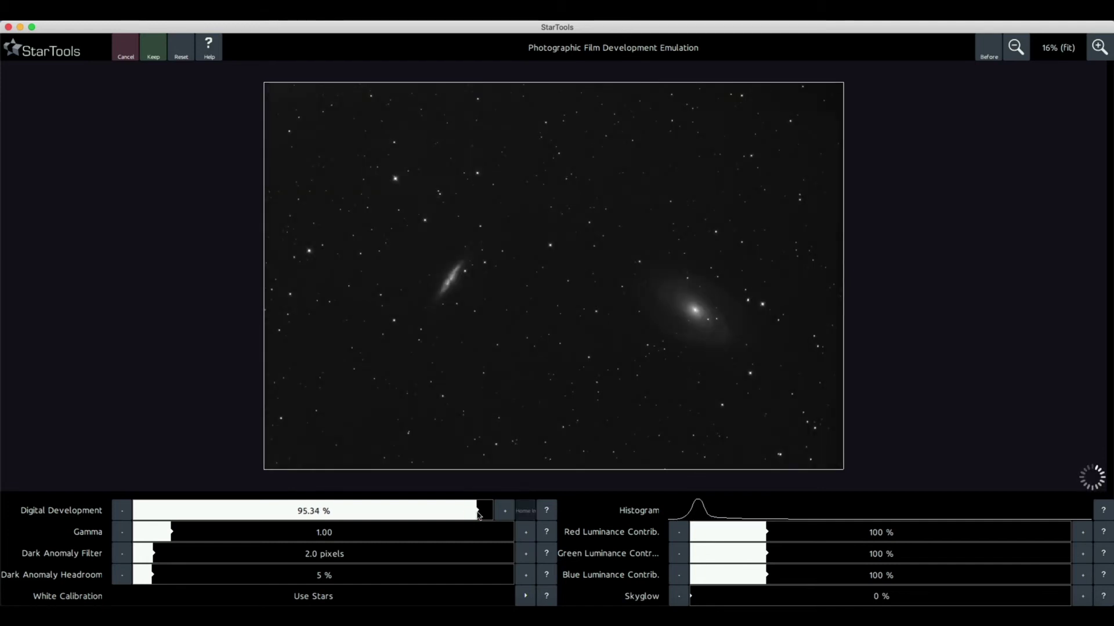
drag(478, 515, 482, 516)
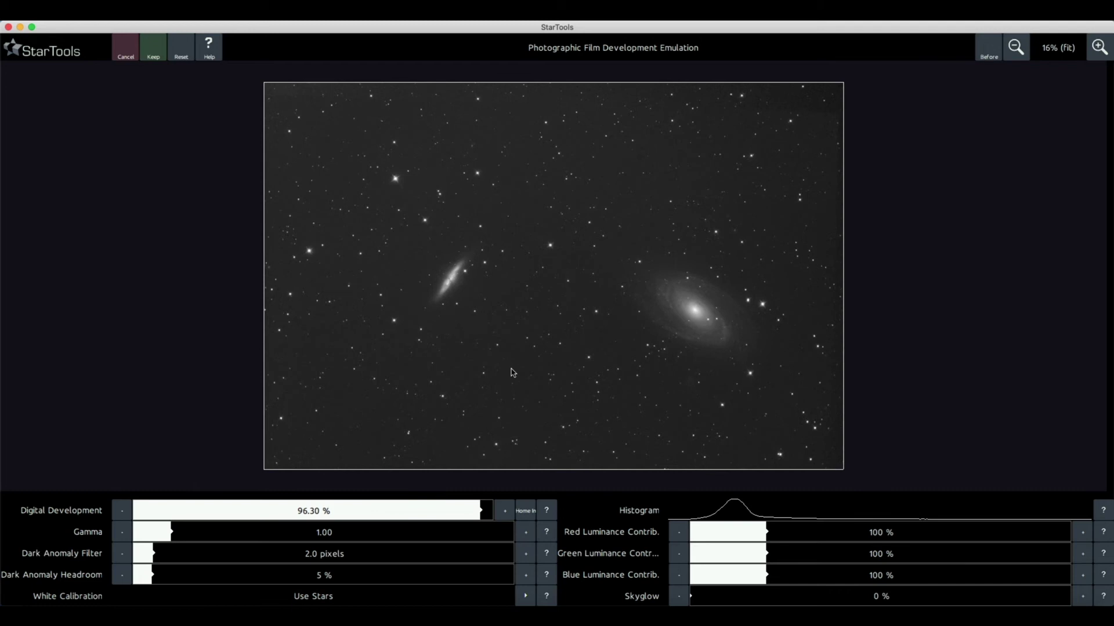
click(481, 512)
click(147, 57)
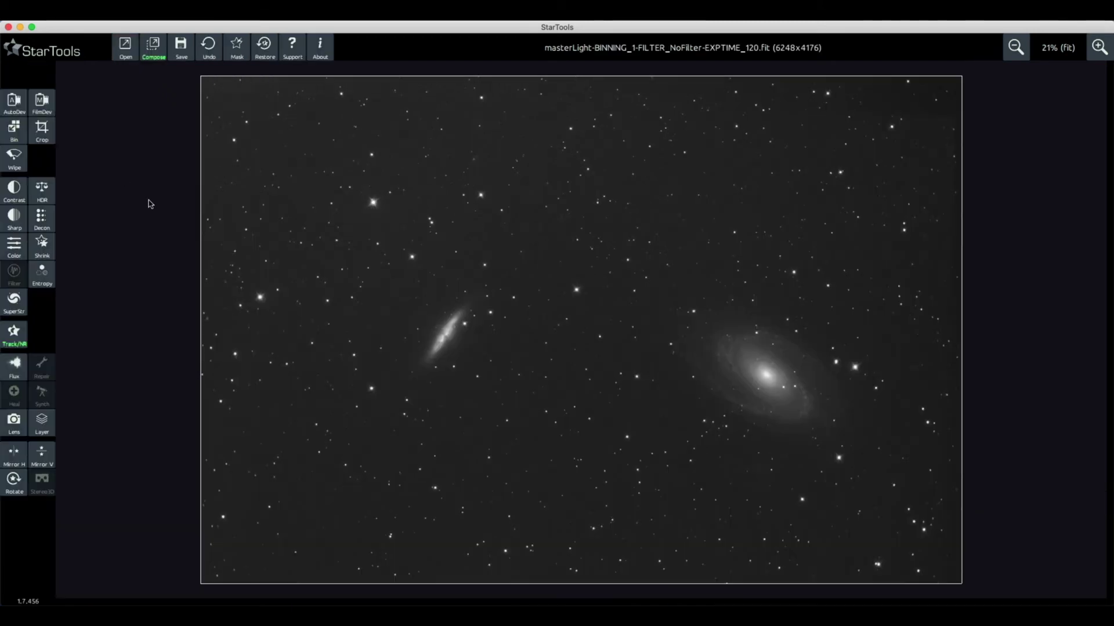
Step: Crop the image to 5090 x 3301 pixels and keep a Wipe gradient removal
click(42, 130)
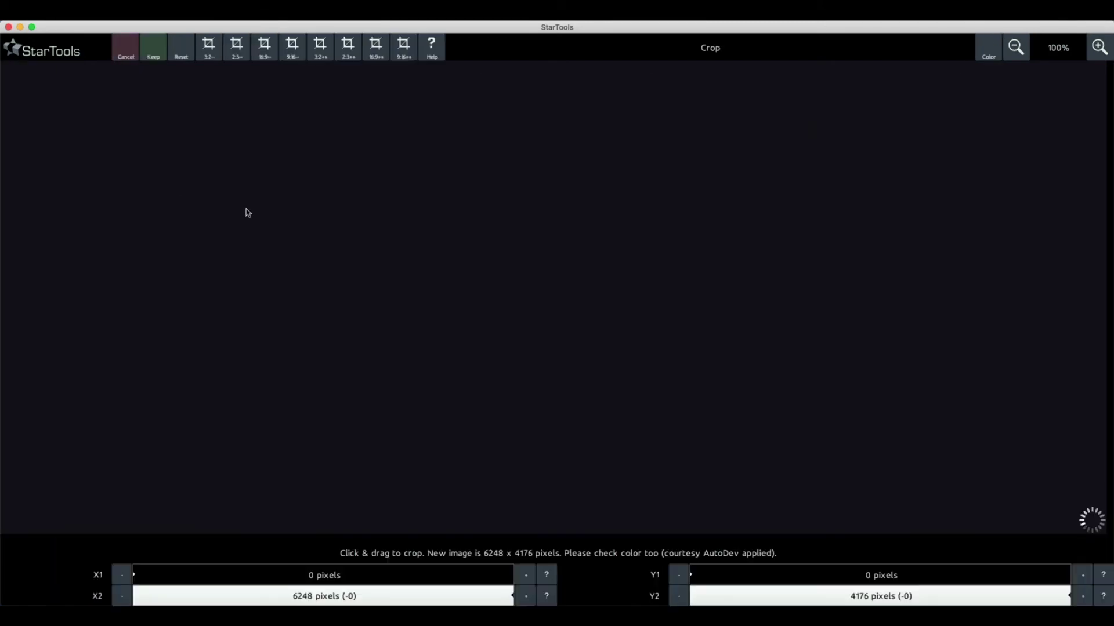
drag(853, 126, 328, 463)
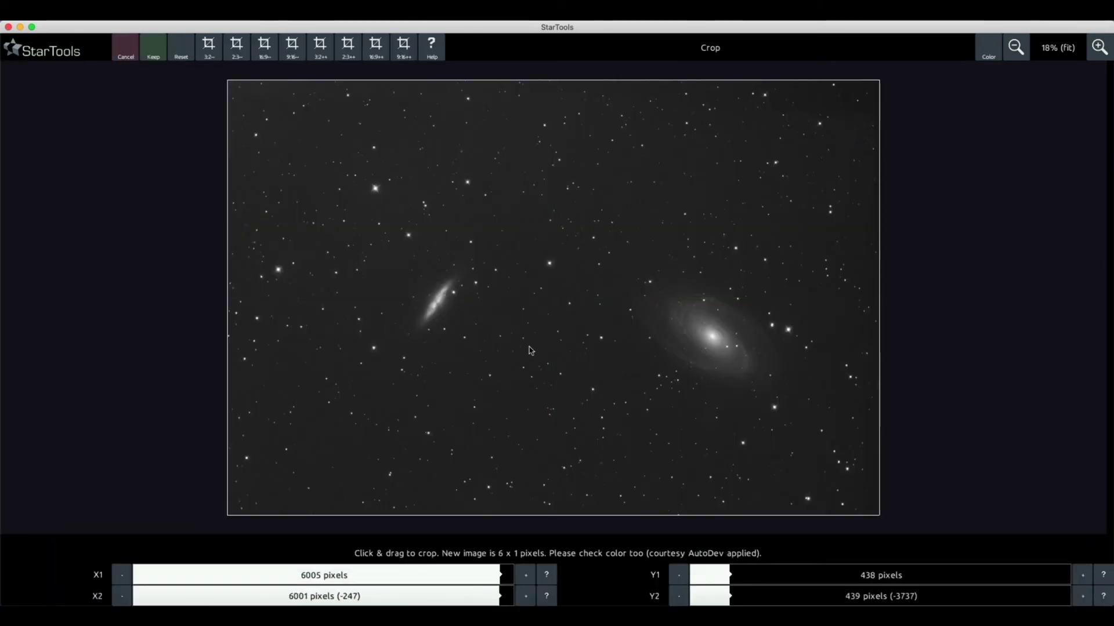
click(153, 49)
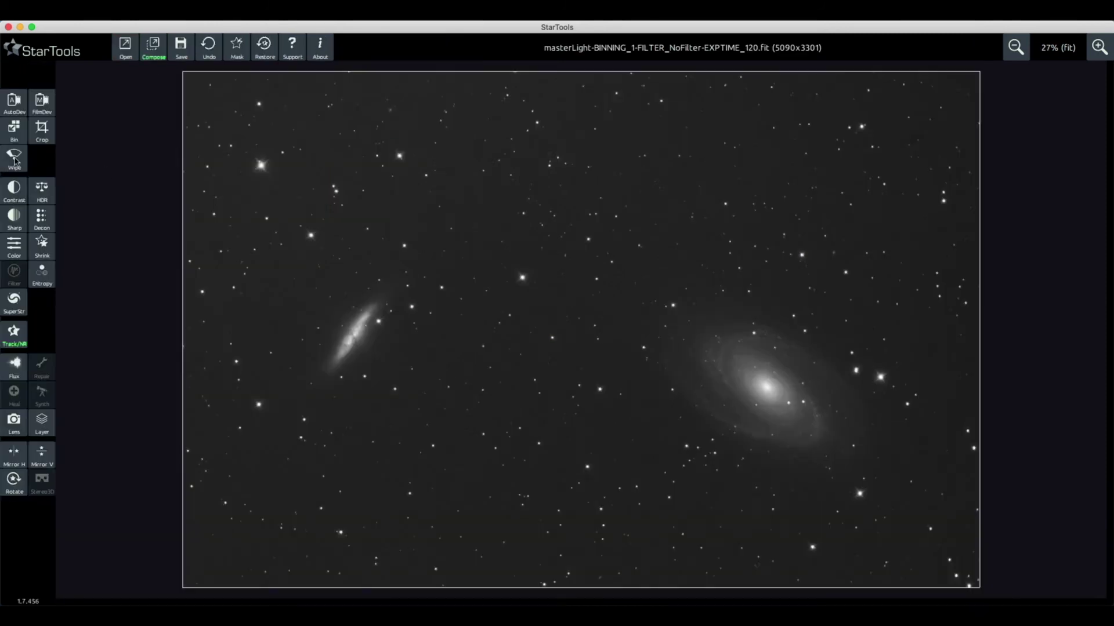
click(16, 161)
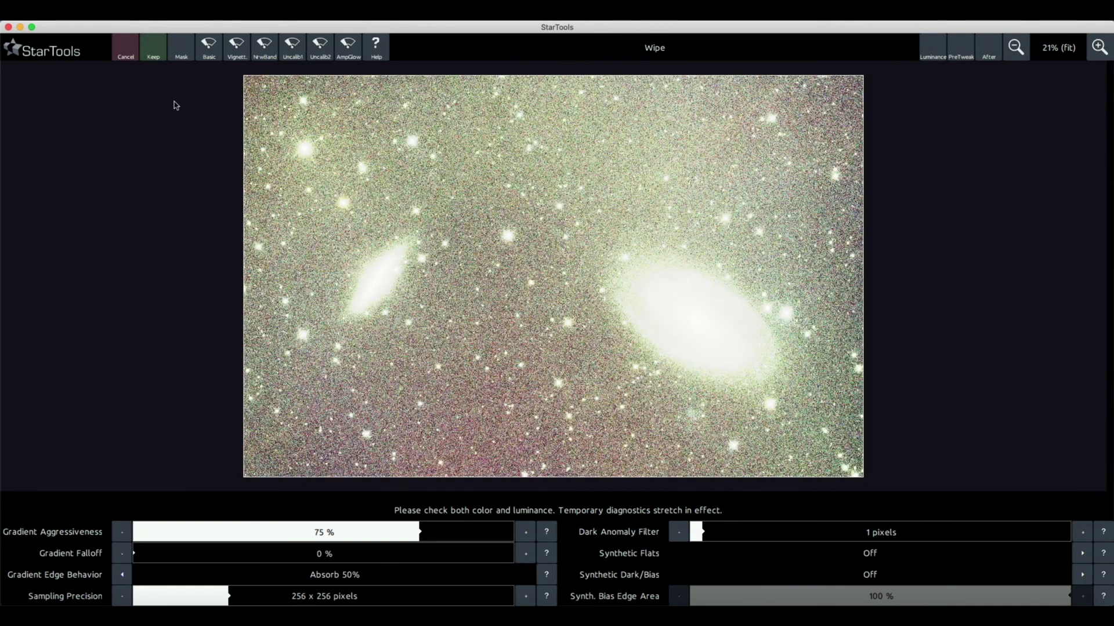
click(149, 55)
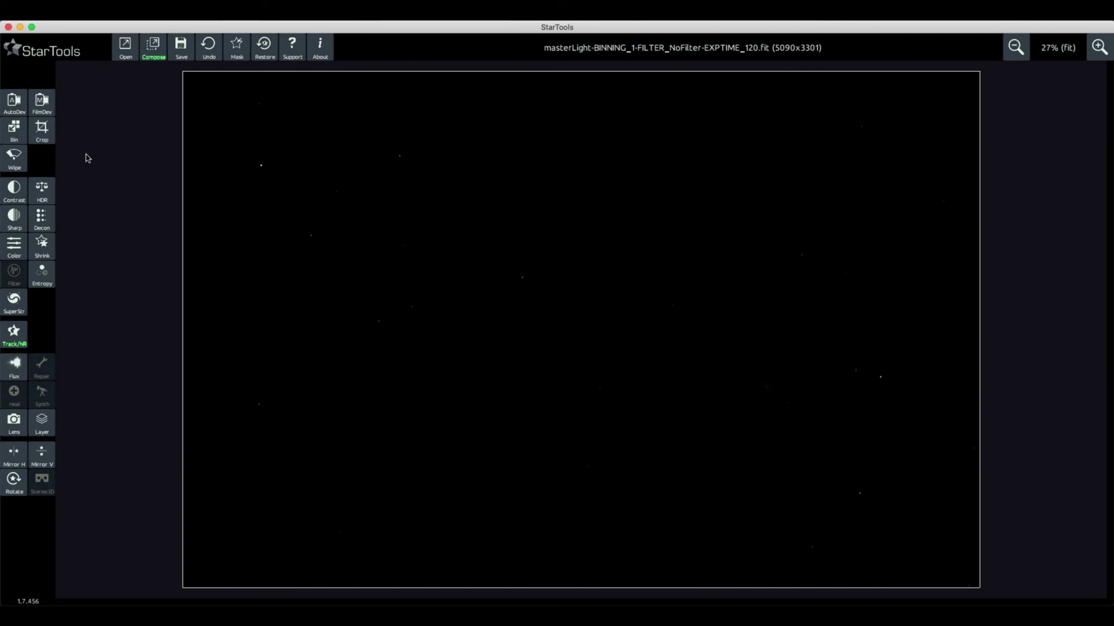
Step: Redo the global FilmDev stretch, homing in to 95.74% then setting Digital Development to 97.11%
click(38, 109)
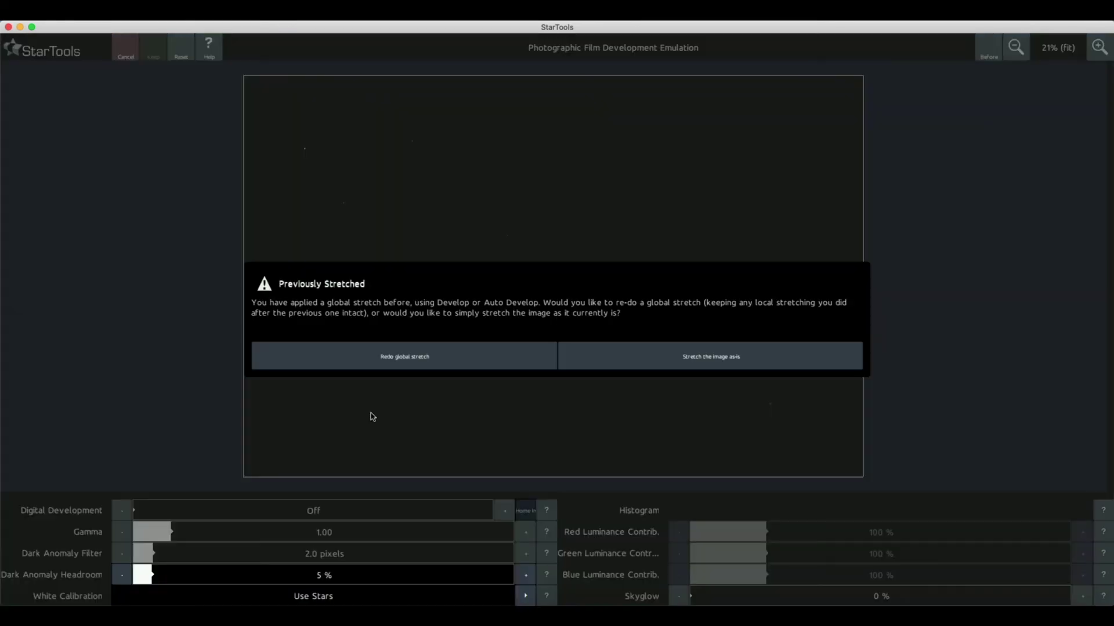
click(426, 360)
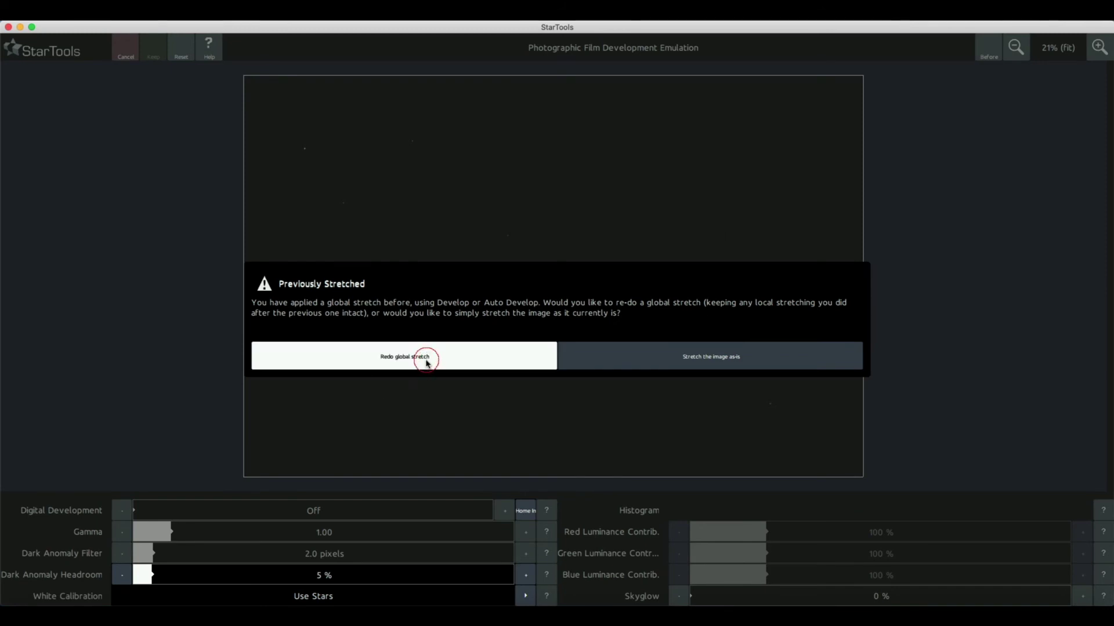
click(525, 511)
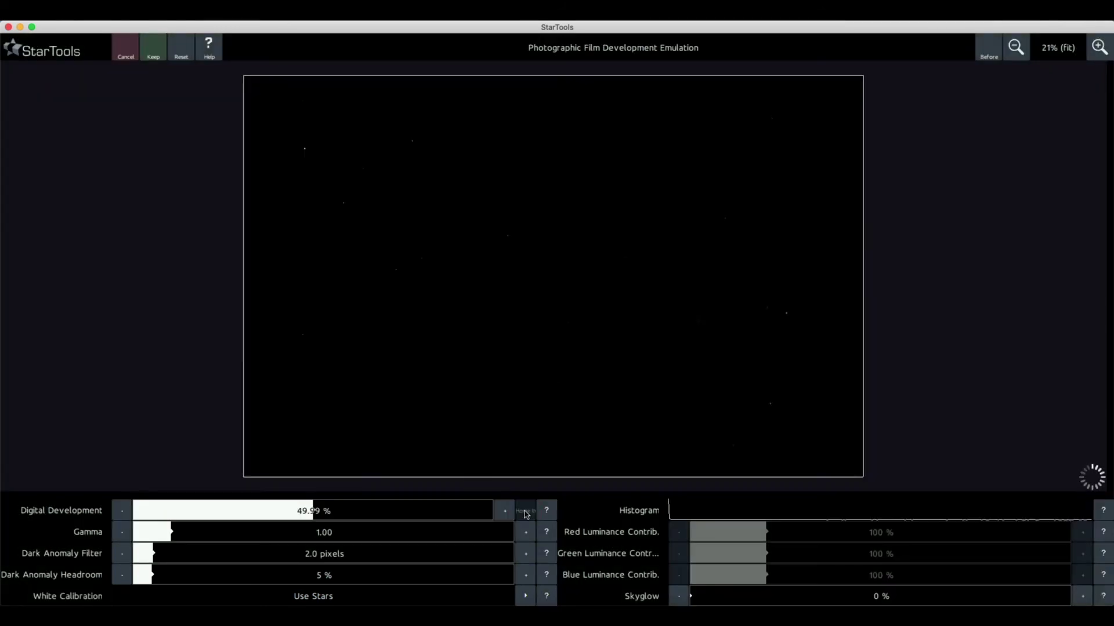
click(526, 511)
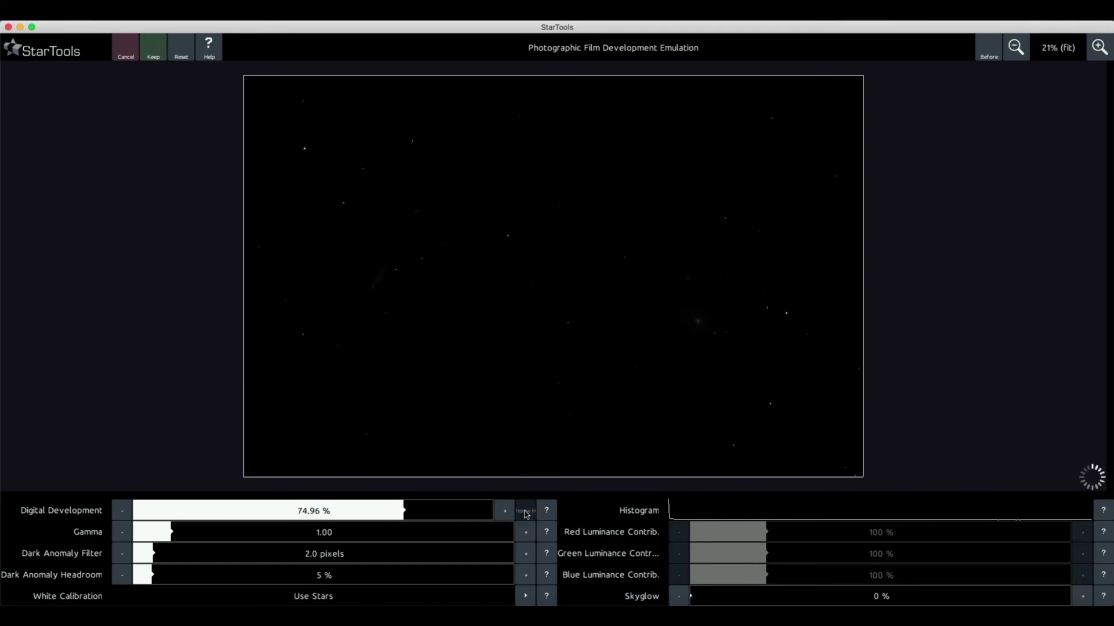
click(525, 511)
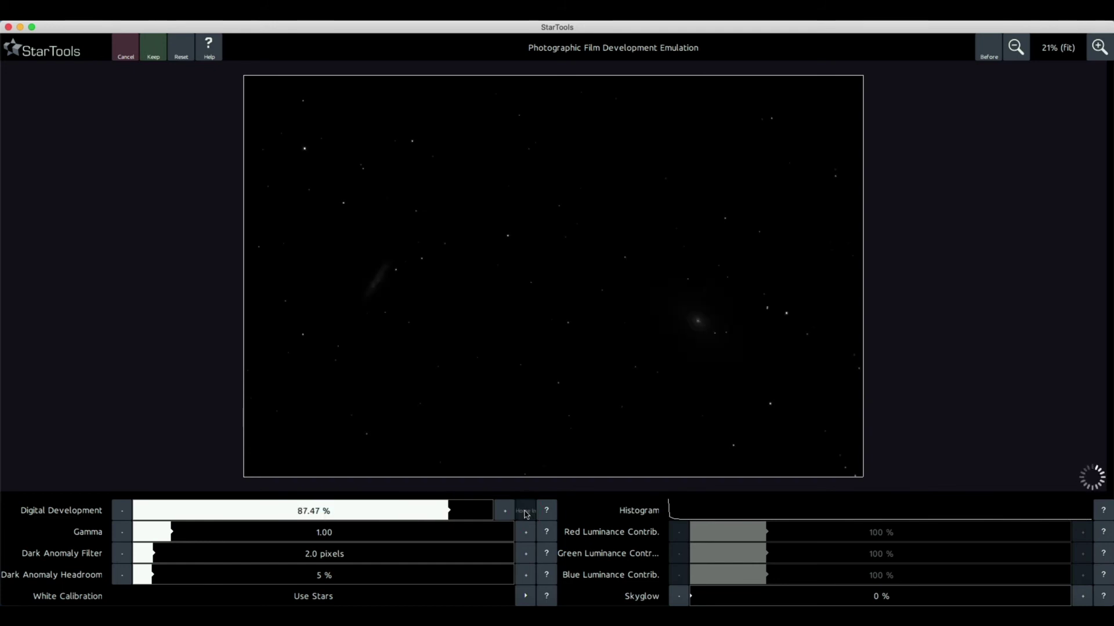
click(525, 511)
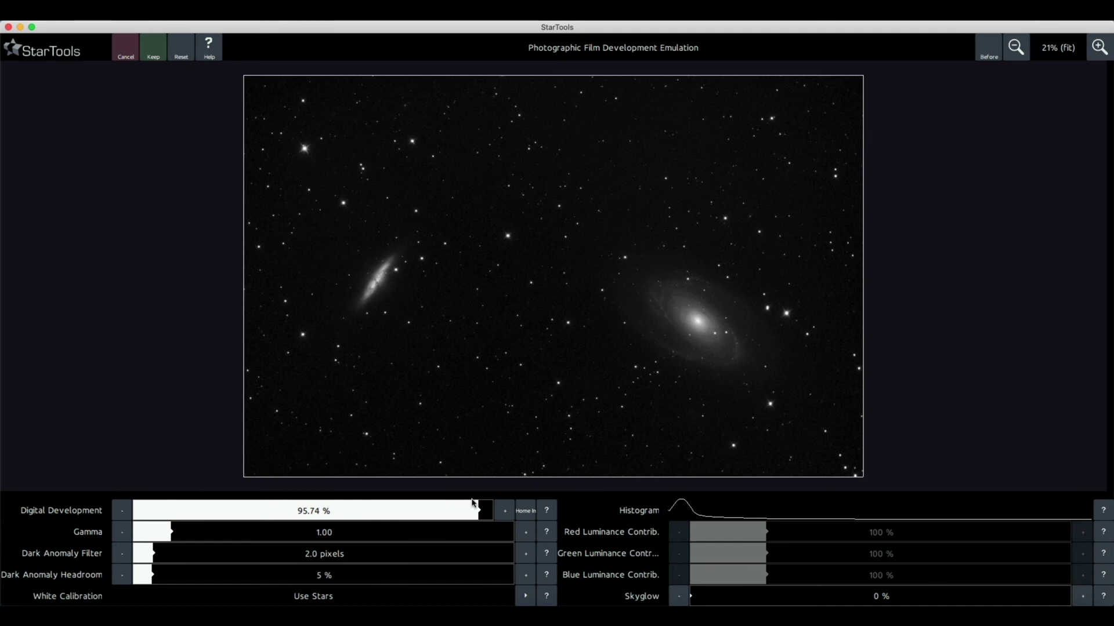
drag(479, 512, 484, 512)
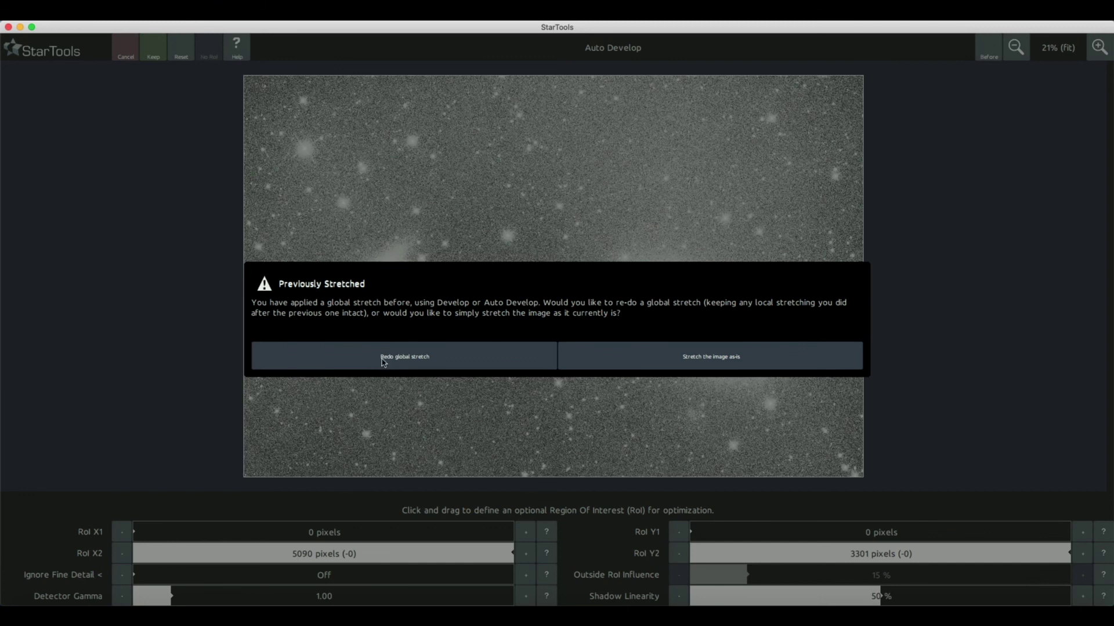
click(329, 357)
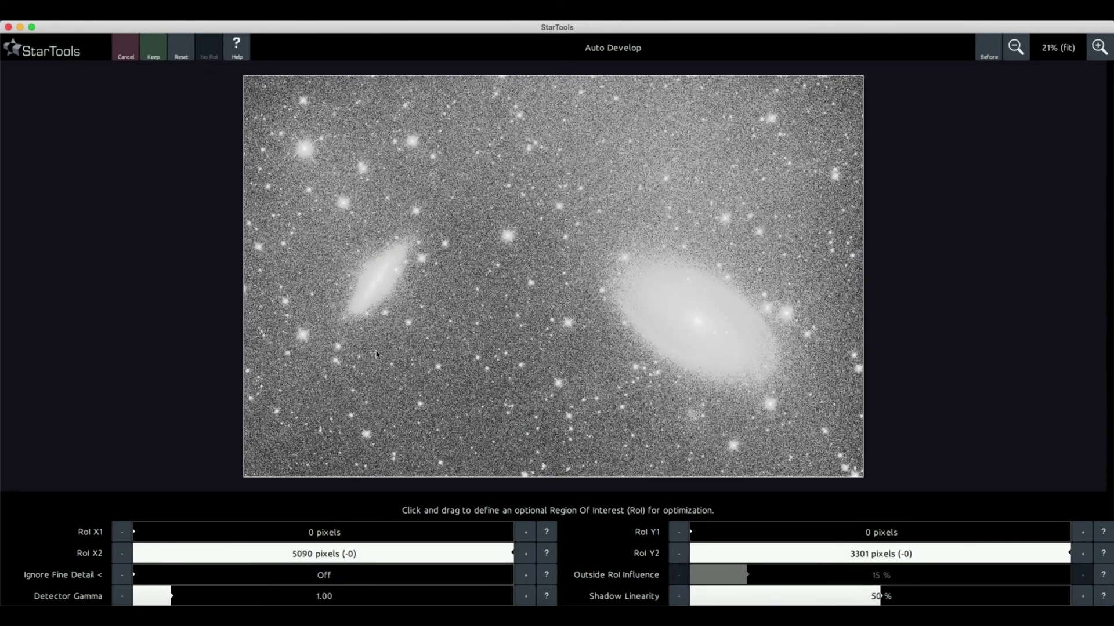
drag(610, 323, 722, 359)
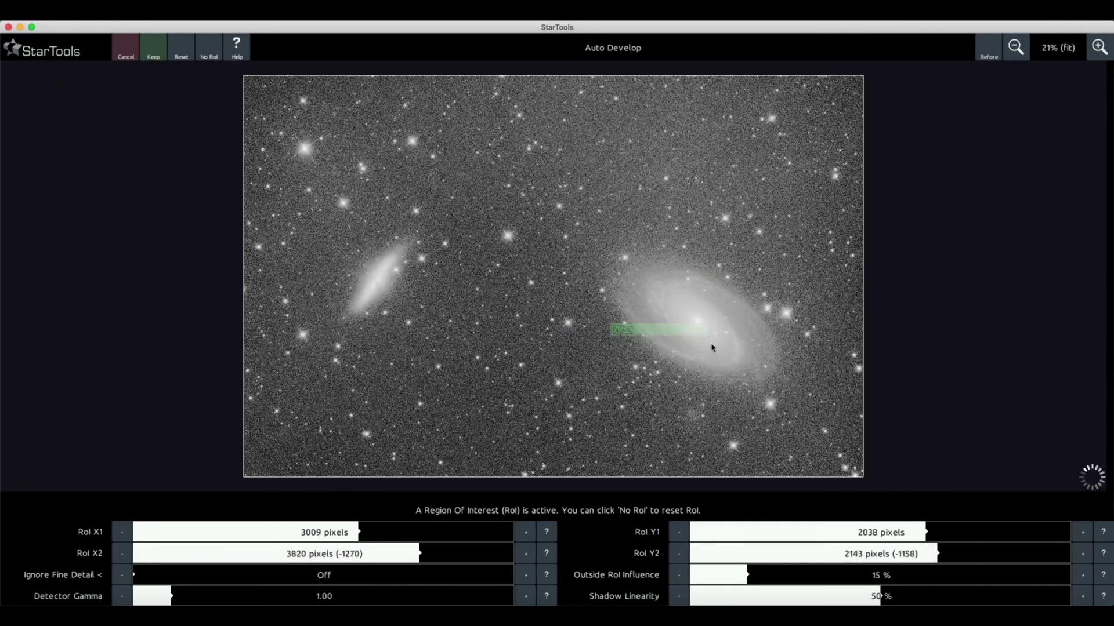
click(165, 596)
click(160, 597)
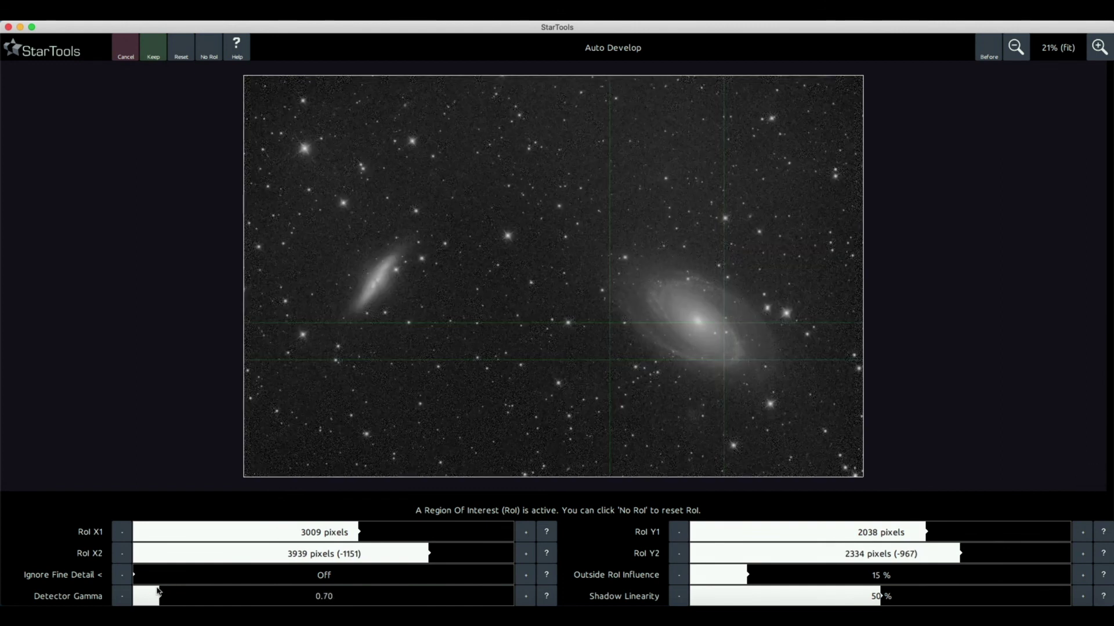
click(136, 575)
click(166, 597)
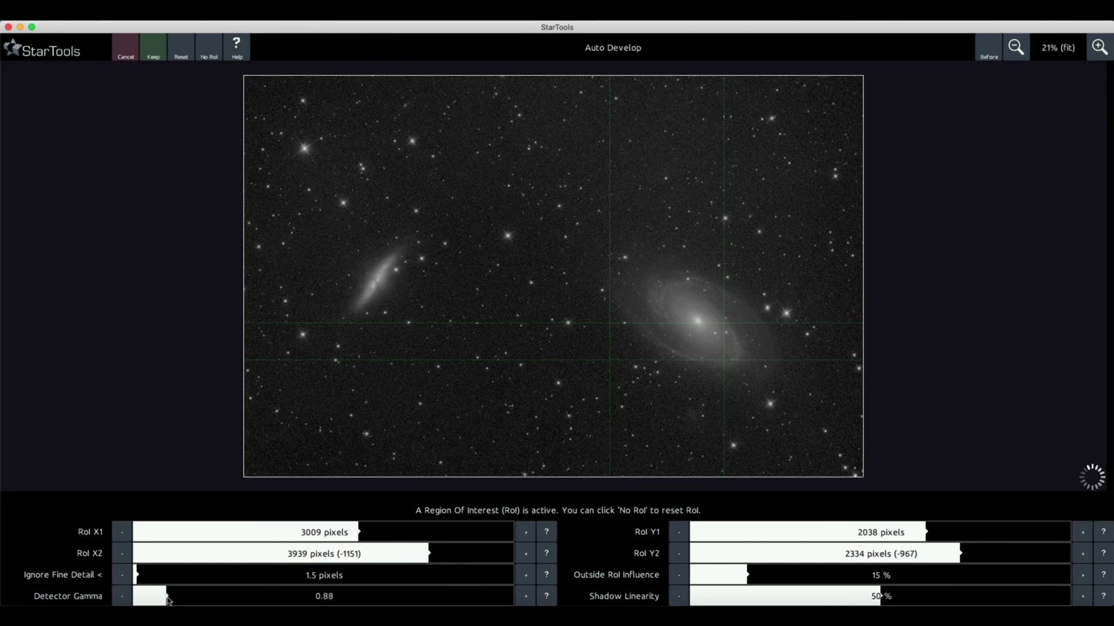
drag(342, 266, 392, 309)
drag(568, 274, 779, 398)
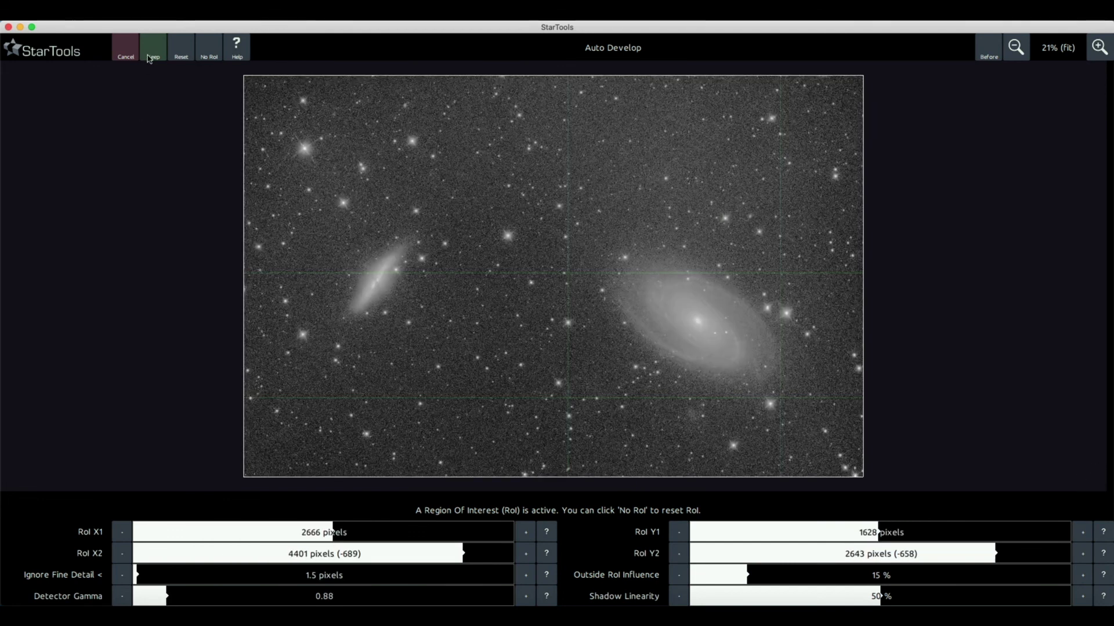
click(130, 54)
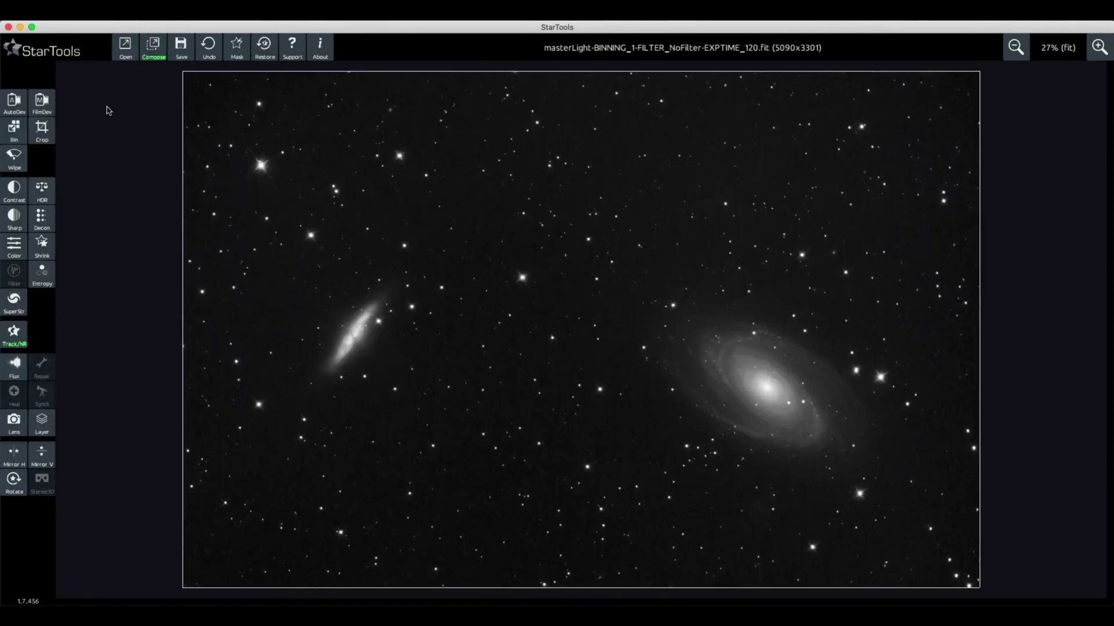
click(42, 100)
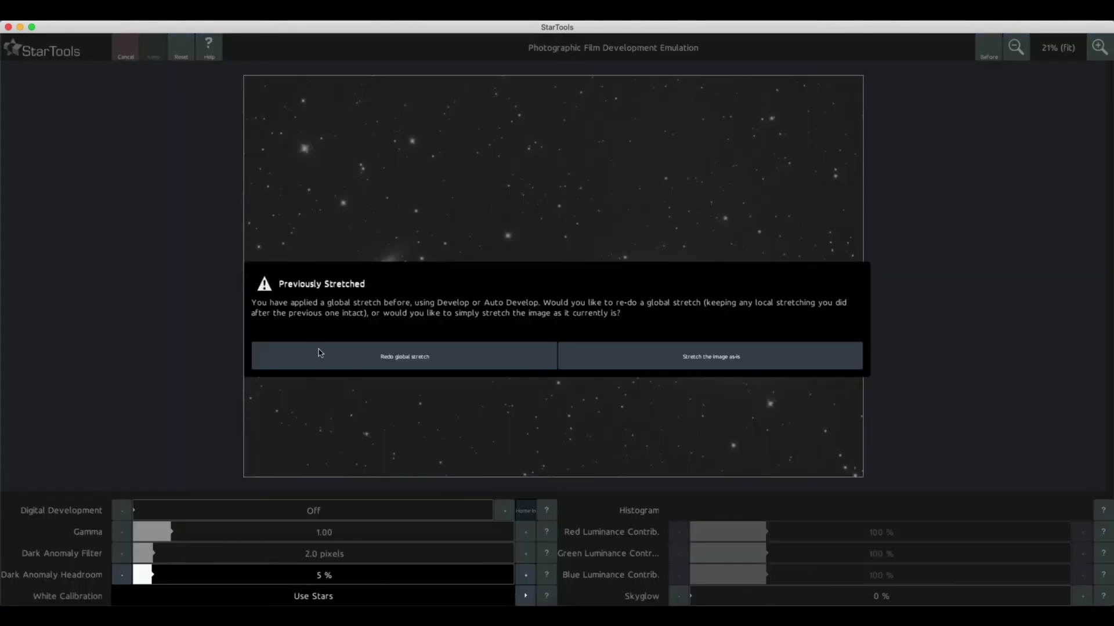
click(325, 355)
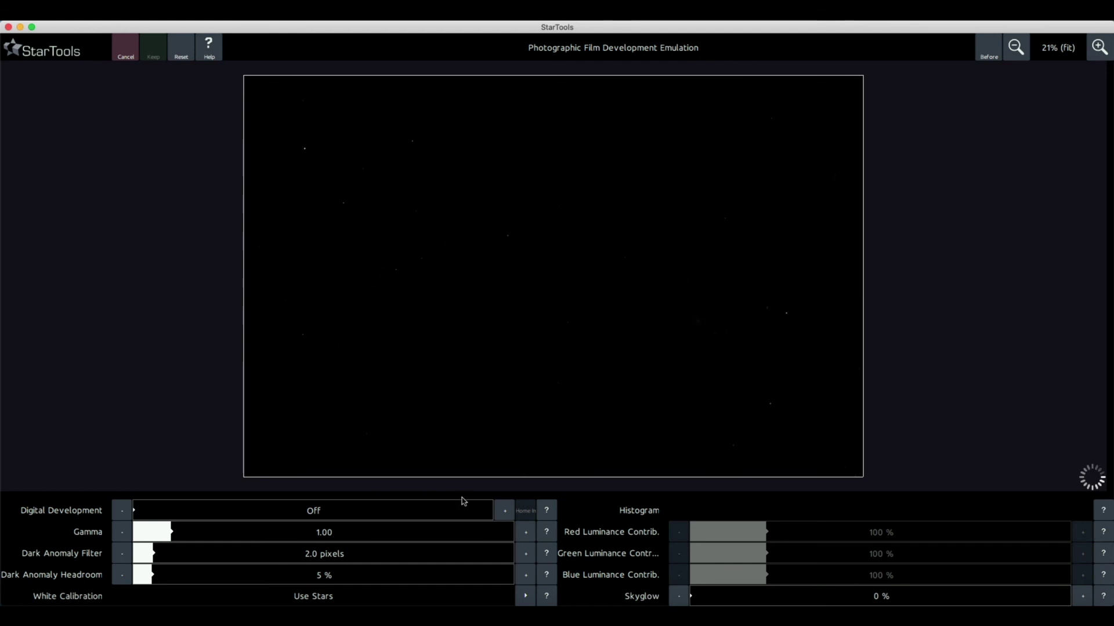
click(524, 512)
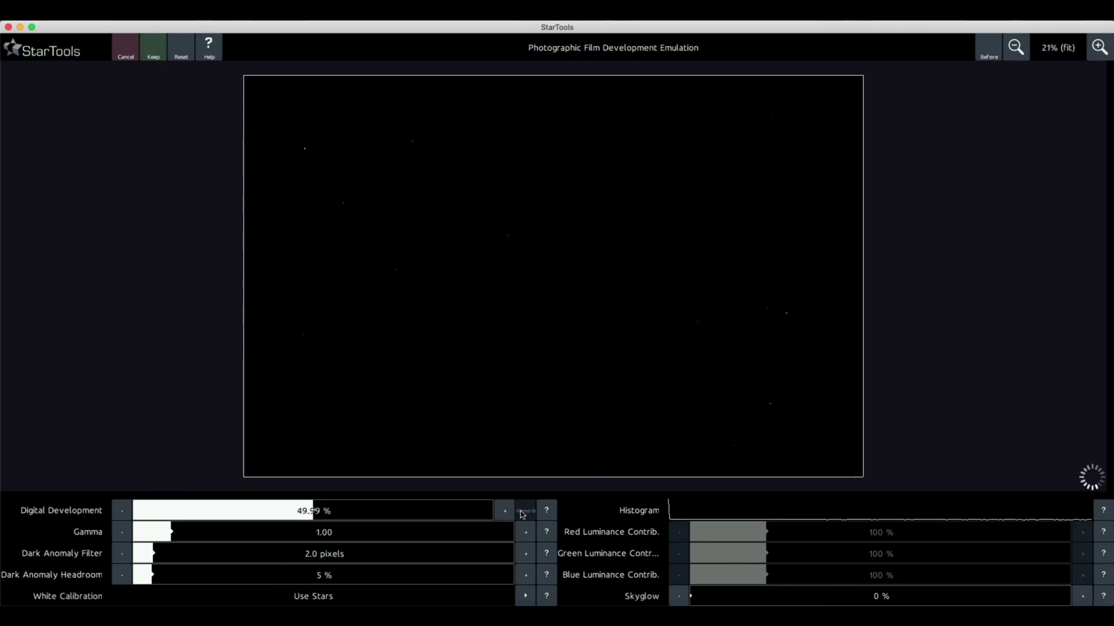
click(522, 514)
click(522, 514)
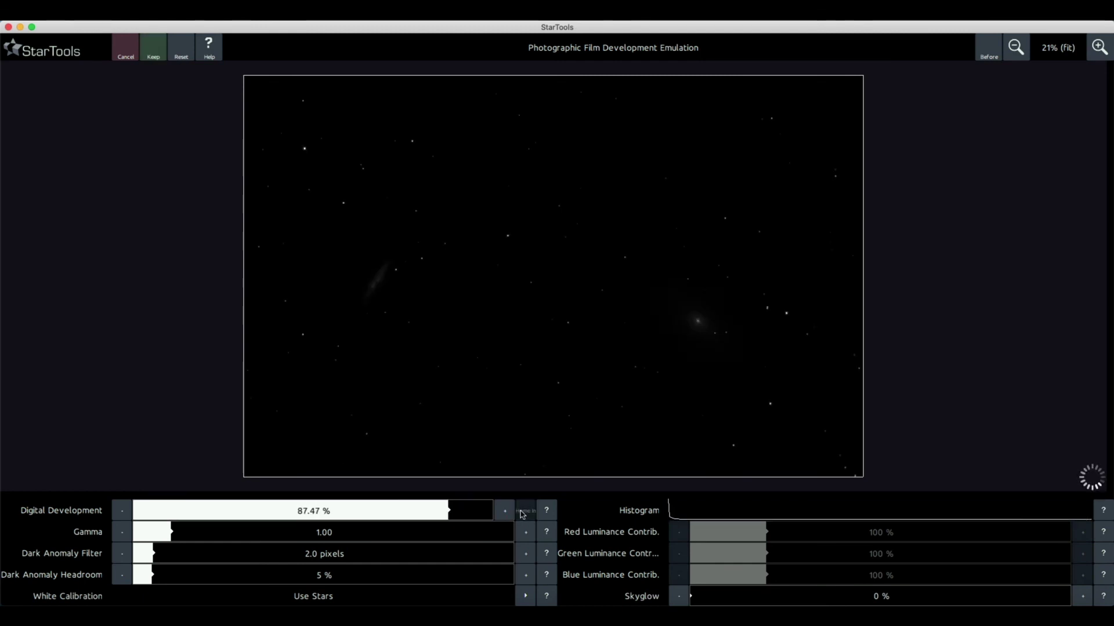
click(481, 513)
click(484, 515)
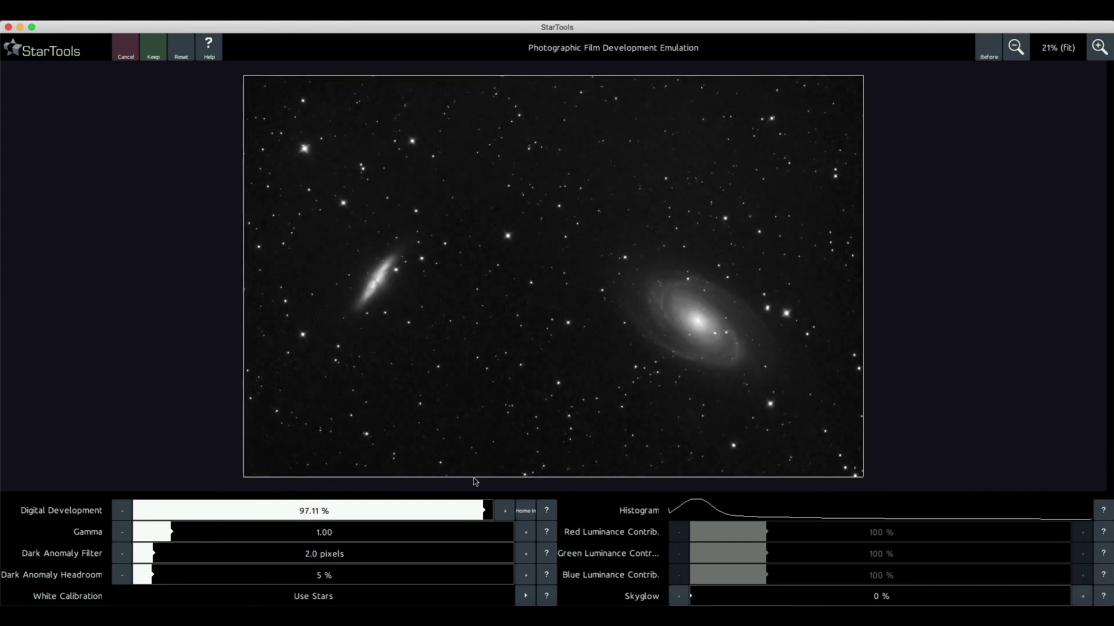
click(125, 50)
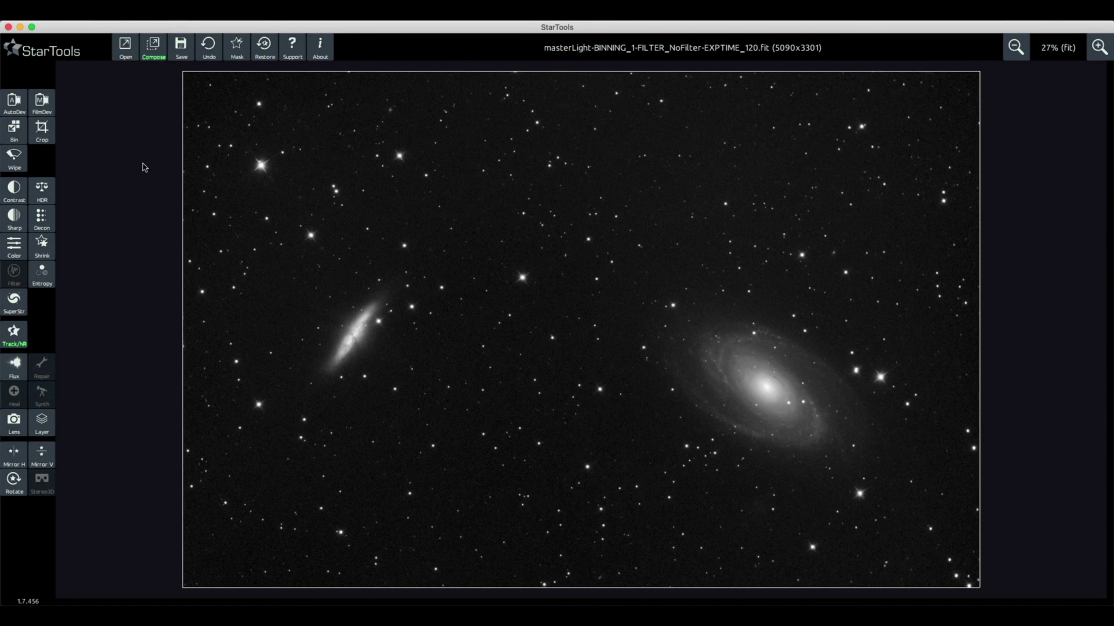